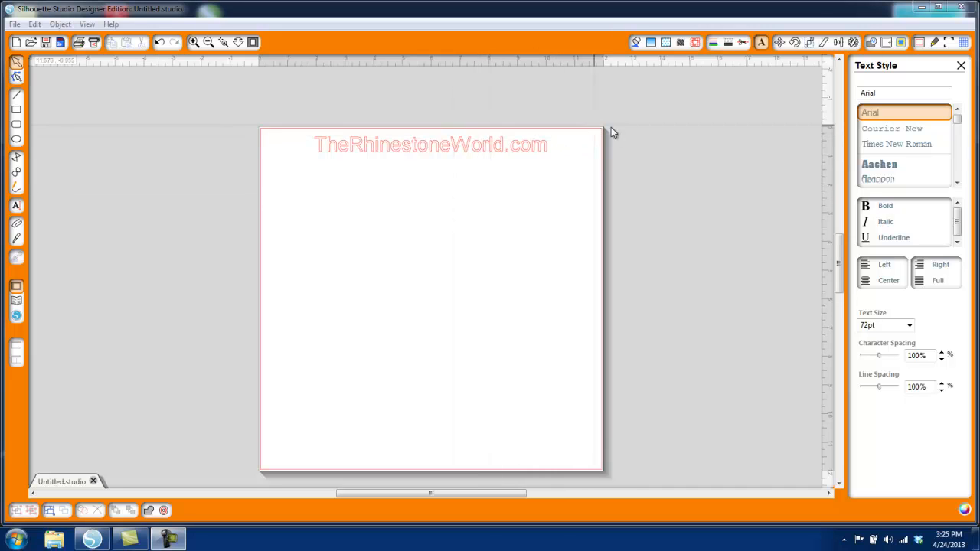
- Start the Text tool and choose the font TRW 90 Script RFF6
{"action": "left_click", "coordinate": [17, 207]}
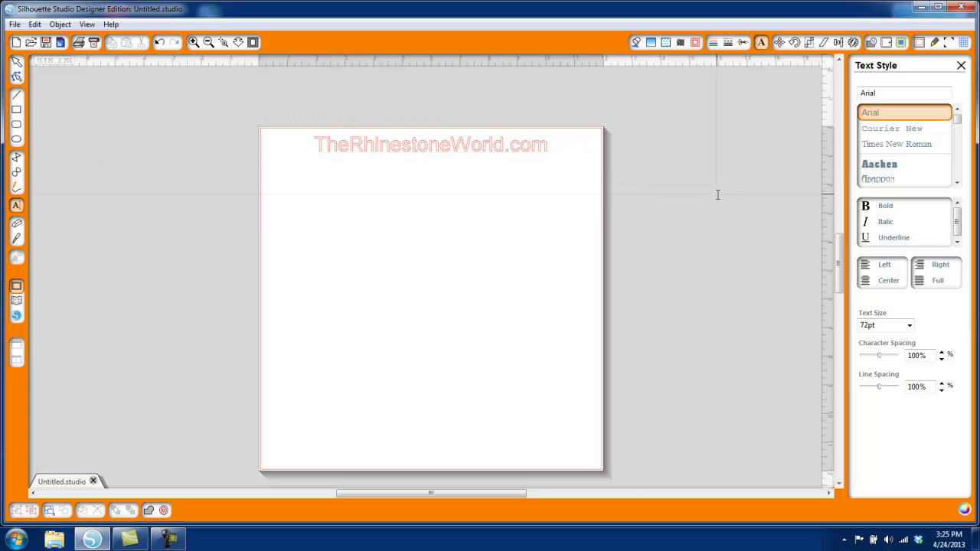
{"action": "left_click", "coordinate": [897, 93]}
{"action": "type", "text": "trw116 Zebra RF"}
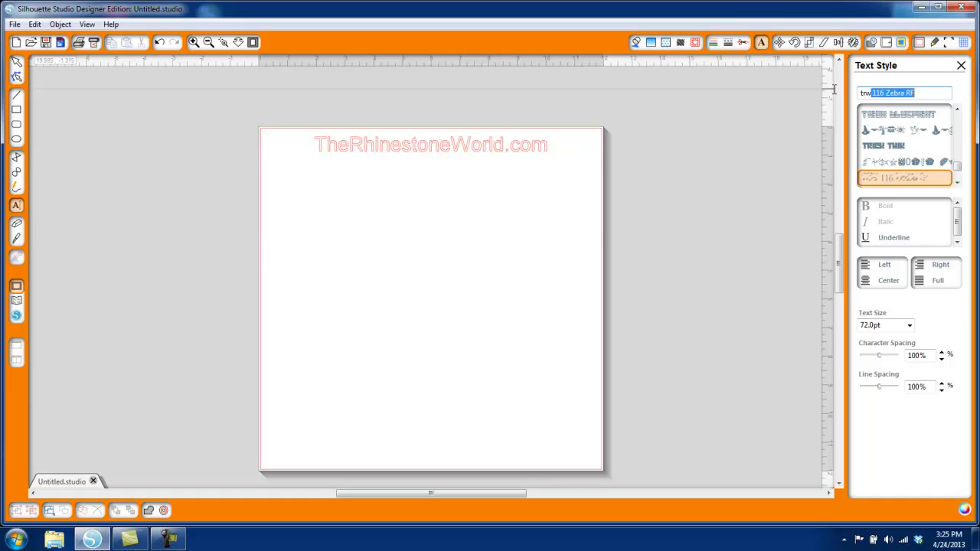
{"action": "left_click", "coordinate": [957, 184]}
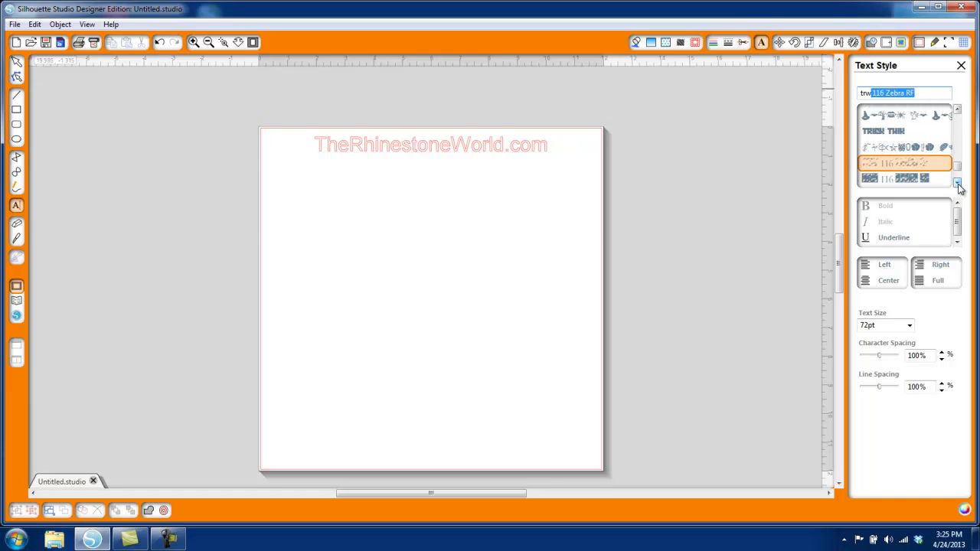
{"action": "left_click", "coordinate": [957, 184]}
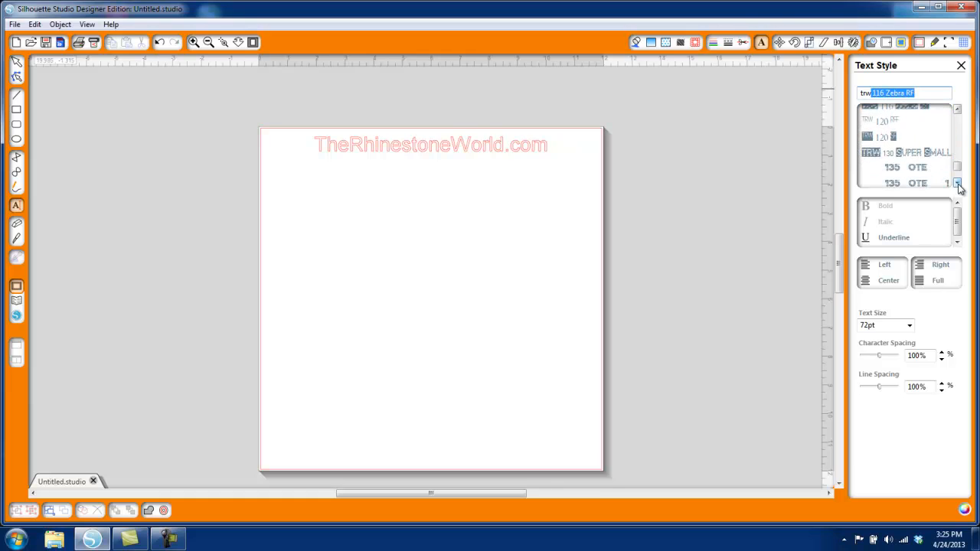
{"action": "left_click", "coordinate": [957, 184]}
{"action": "left_click", "coordinate": [957, 184]}
{"action": "left_click", "coordinate": [957, 184]}
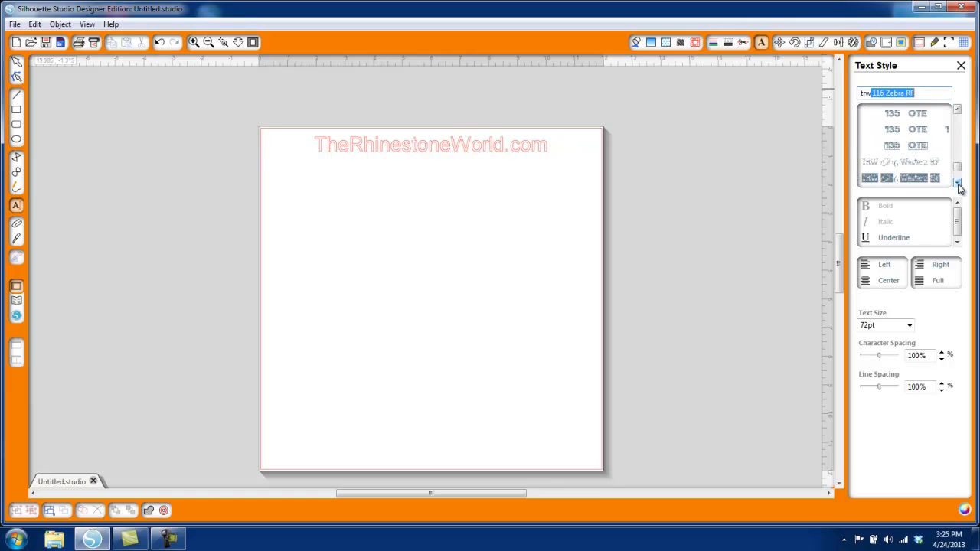
{"action": "left_click", "coordinate": [957, 184]}
{"action": "left_click", "coordinate": [957, 184]}
{"action": "left_click", "coordinate": [957, 184]}
{"action": "left_click", "coordinate": [957, 184]}
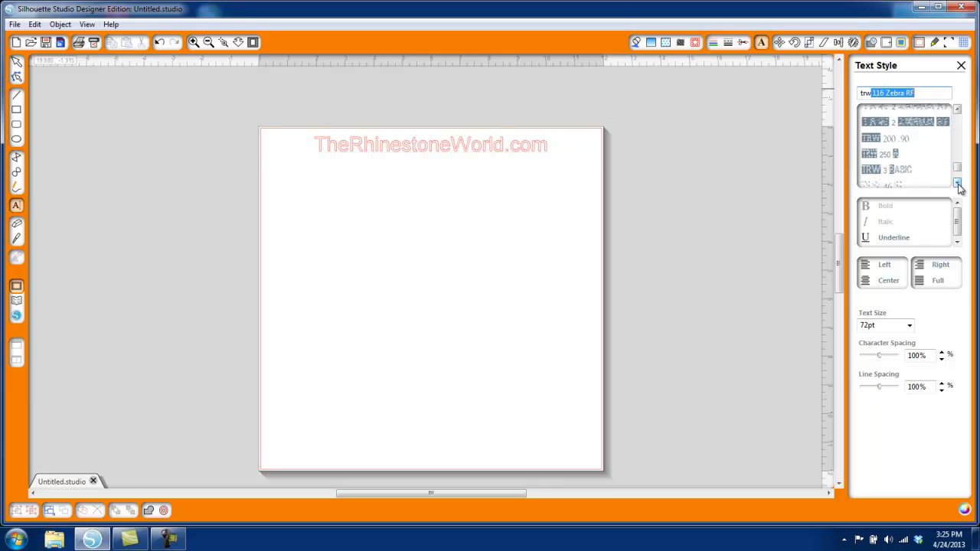
{"action": "left_click", "coordinate": [957, 183]}
{"action": "left_click", "coordinate": [957, 184]}
{"action": "left_click", "coordinate": [957, 183]}
{"action": "left_click", "coordinate": [957, 183]}
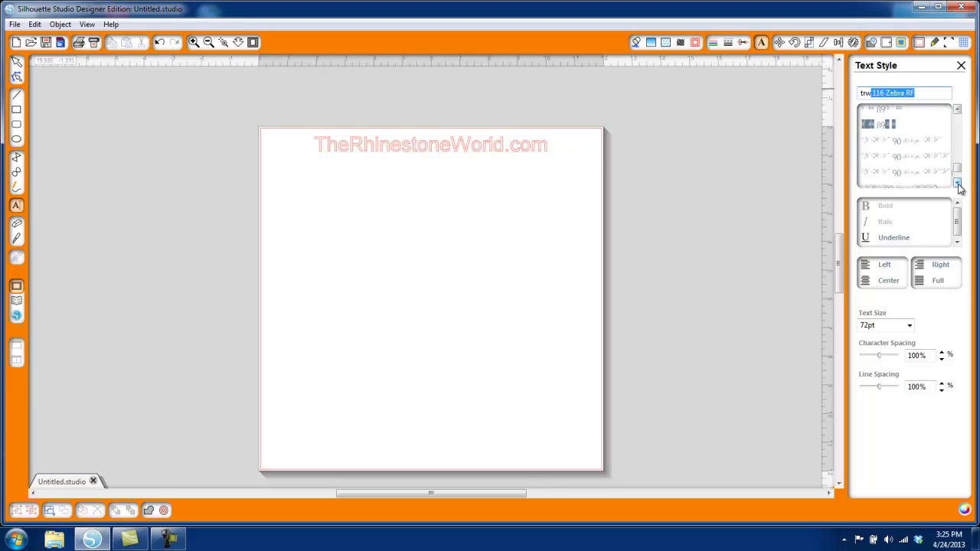
{"action": "left_click", "coordinate": [957, 184]}
{"action": "left_click", "coordinate": [958, 183]}
{"action": "left_click", "coordinate": [957, 184]}
{"action": "left_click", "coordinate": [957, 183]}
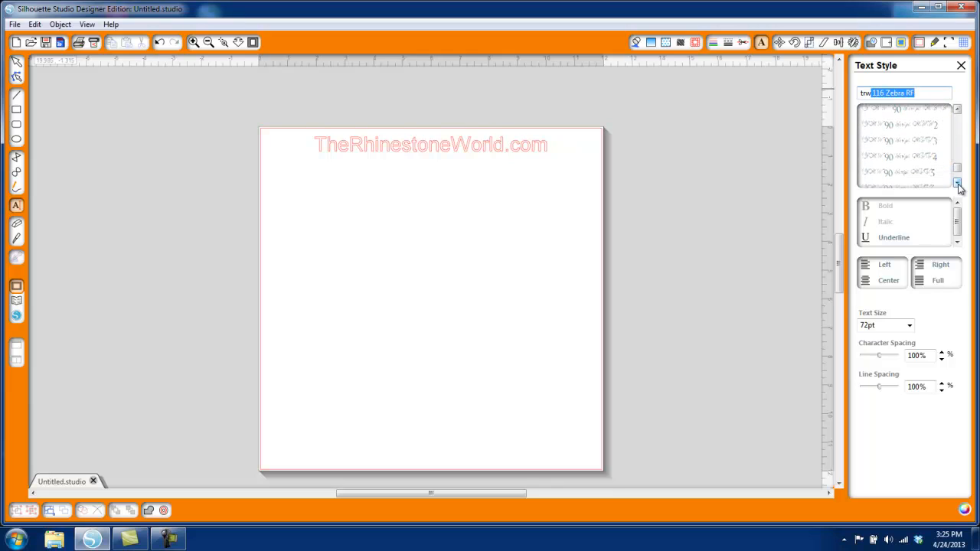
{"action": "left_click", "coordinate": [957, 184]}
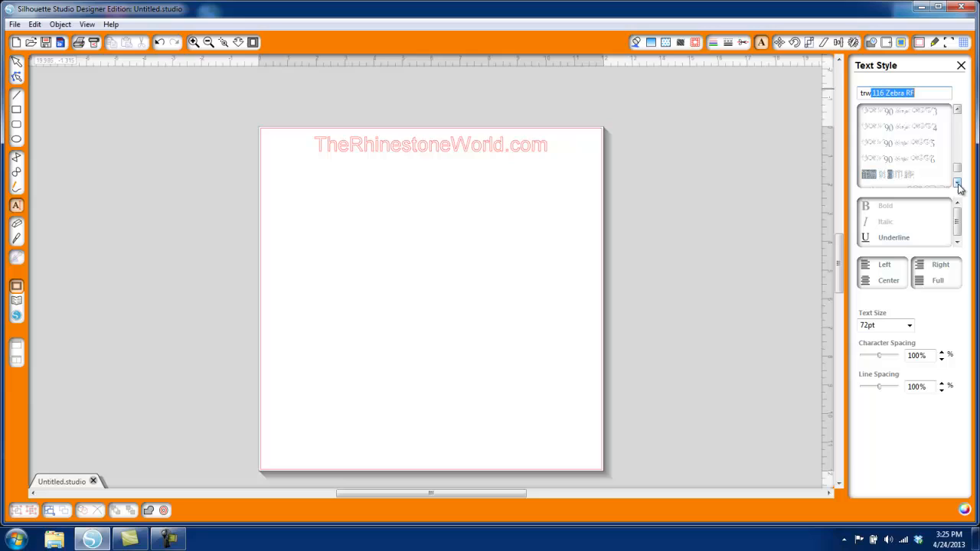
{"action": "left_click", "coordinate": [899, 159]}
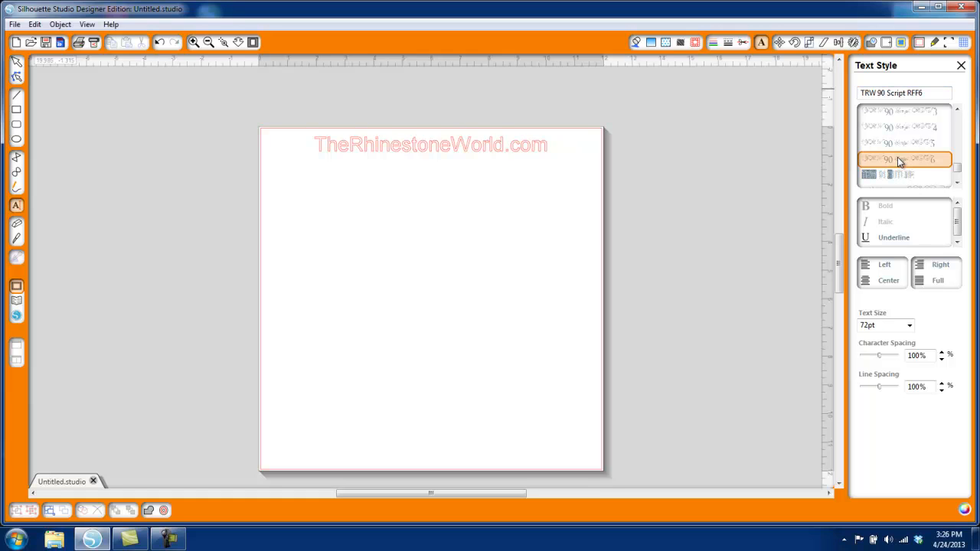
- Add the text "Cheer" to the page below the TheRhinestoneWorld.com heading
{"action": "left_click", "coordinate": [342, 228]}
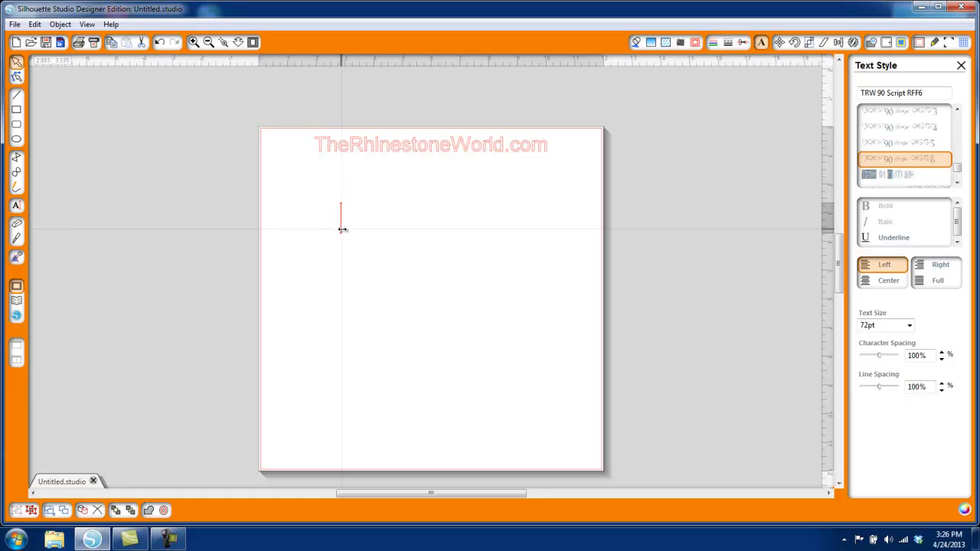
{"action": "type", "text": "Cheer"}
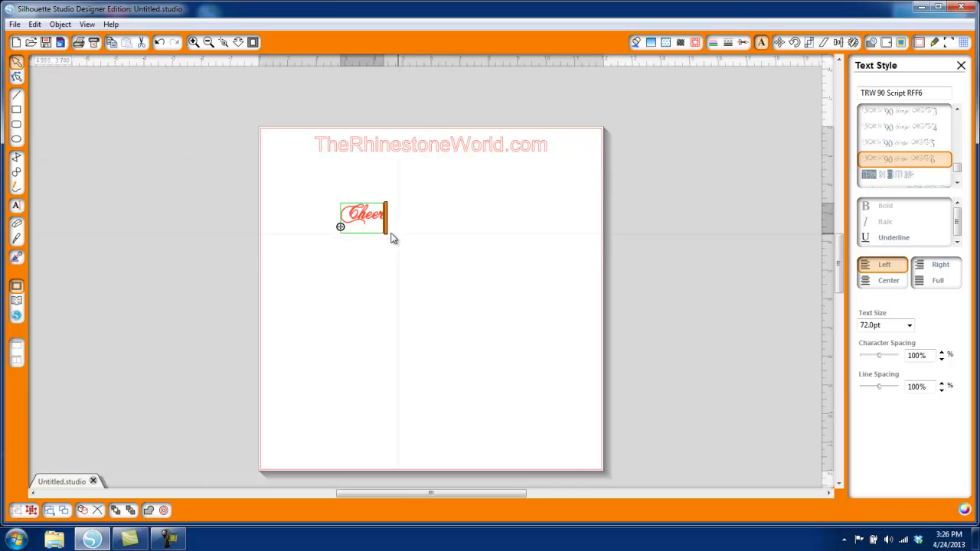
{"action": "left_click", "coordinate": [433, 227]}
- Enlarge the word "Cheer" to about 5.69 in wide by 3.95 in high
{"action": "left_click", "coordinate": [374, 221]}
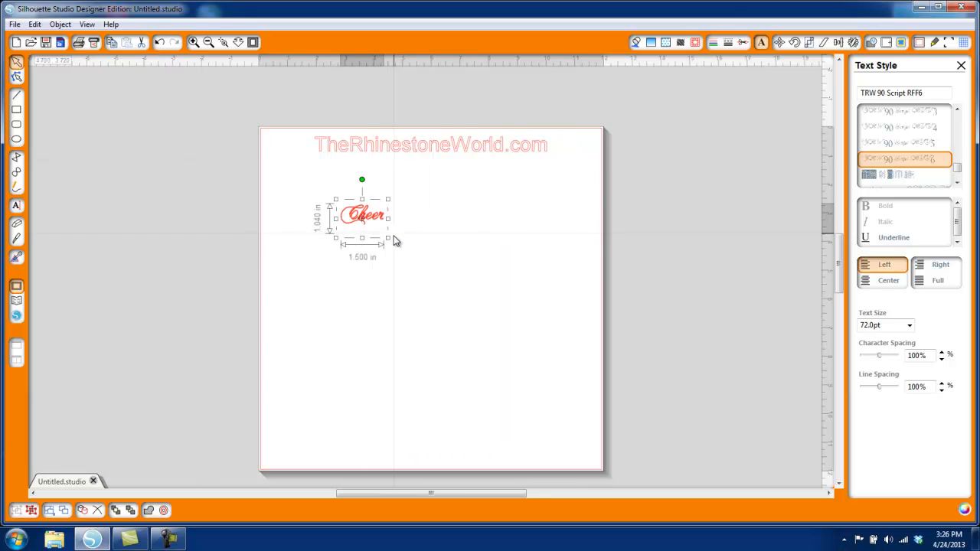
{"action": "left_click_drag", "start_coordinate": [388, 239], "coordinate": [526, 293]}
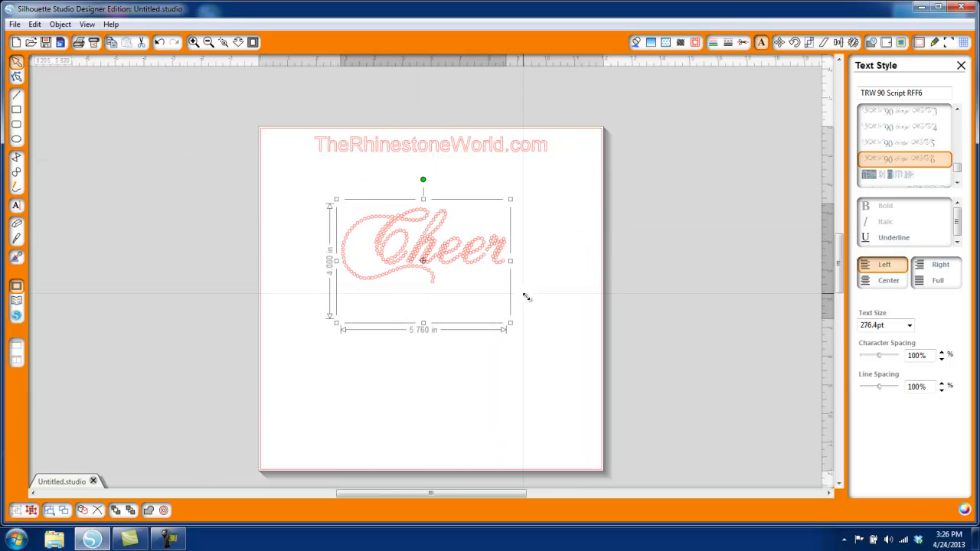
{"action": "scroll", "coordinate": [446, 258], "scroll_direction": "up", "scroll_amount": 1}
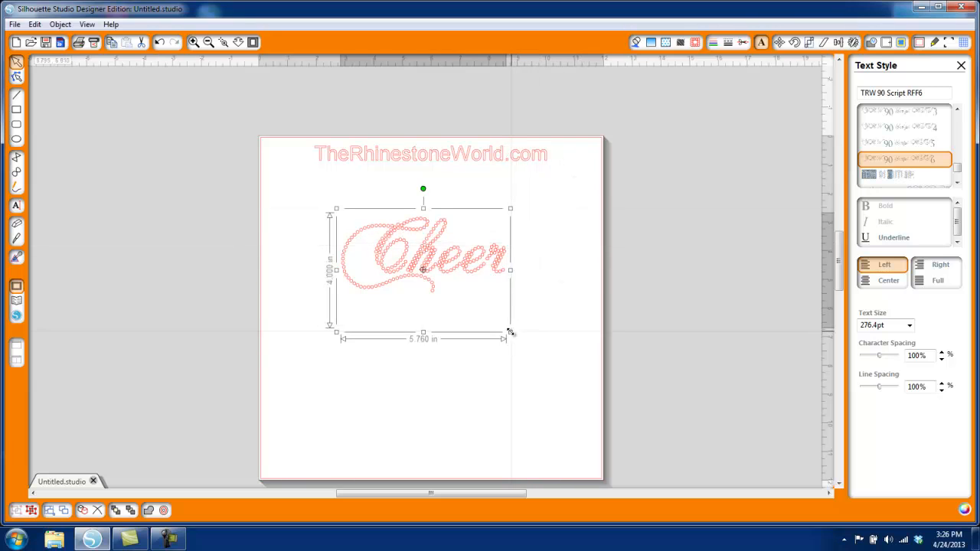
{"action": "left_click_drag", "start_coordinate": [509, 332], "coordinate": [521, 340]}
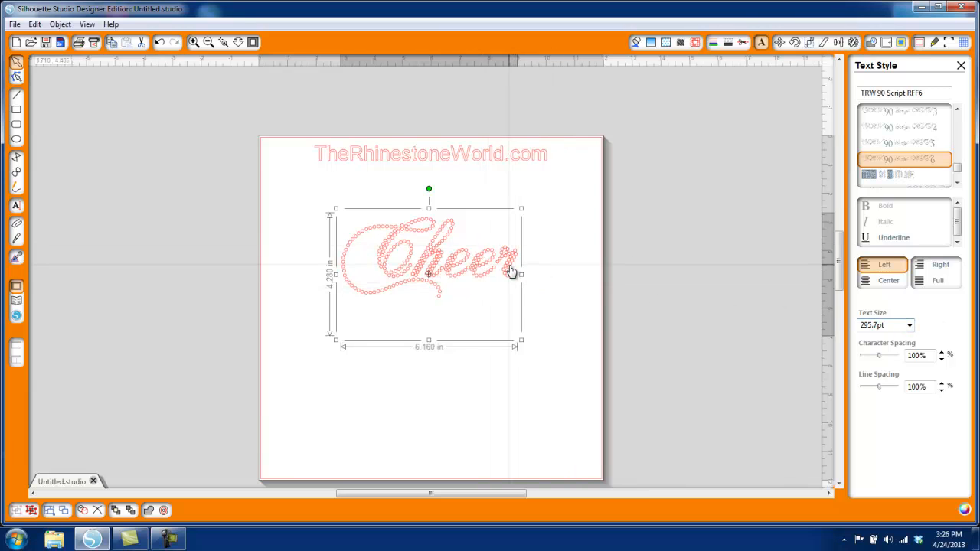
{"action": "left_click_drag", "start_coordinate": [522, 208], "coordinate": [508, 218]}
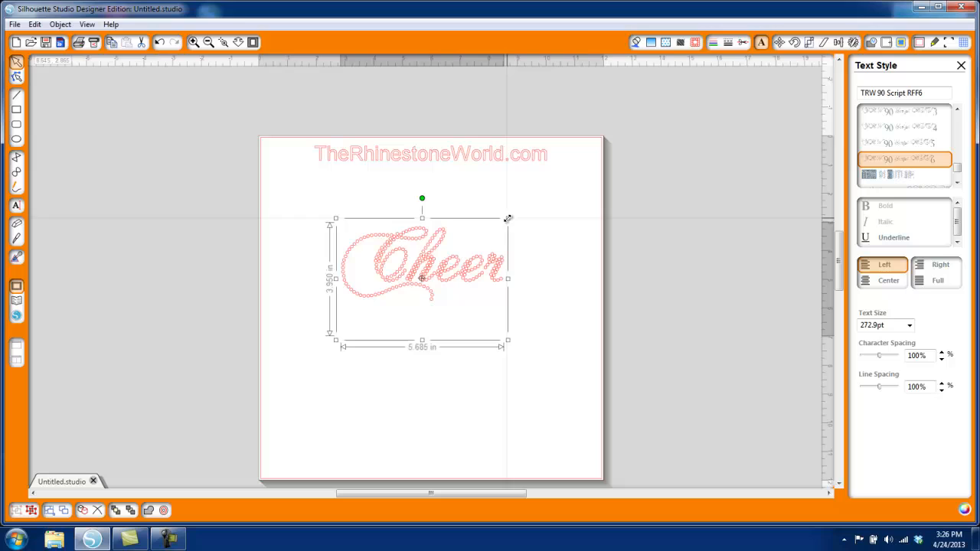
- Apply the Edge rhinestone effect with 10ss stones to the word "Cheer"
{"action": "left_click", "coordinate": [695, 43]}
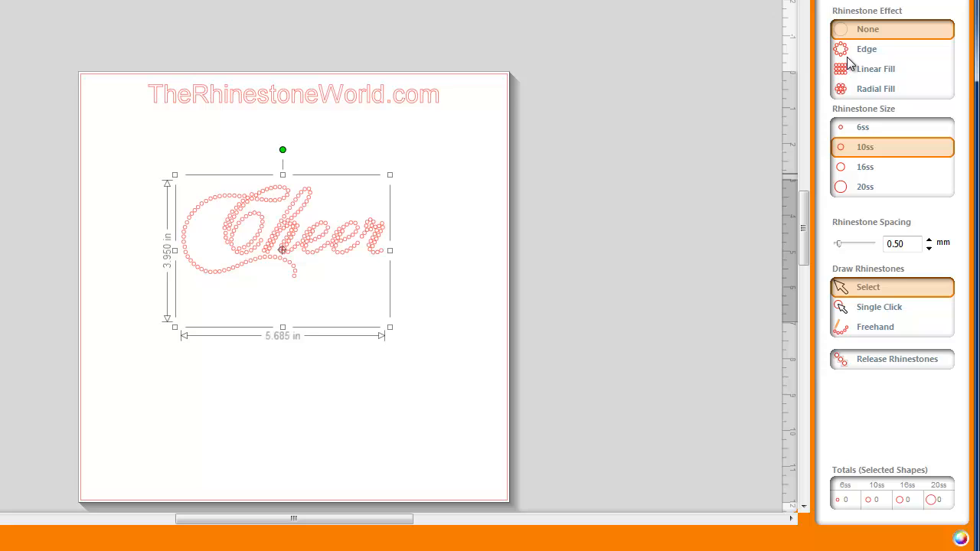
{"action": "left_click", "coordinate": [890, 119]}
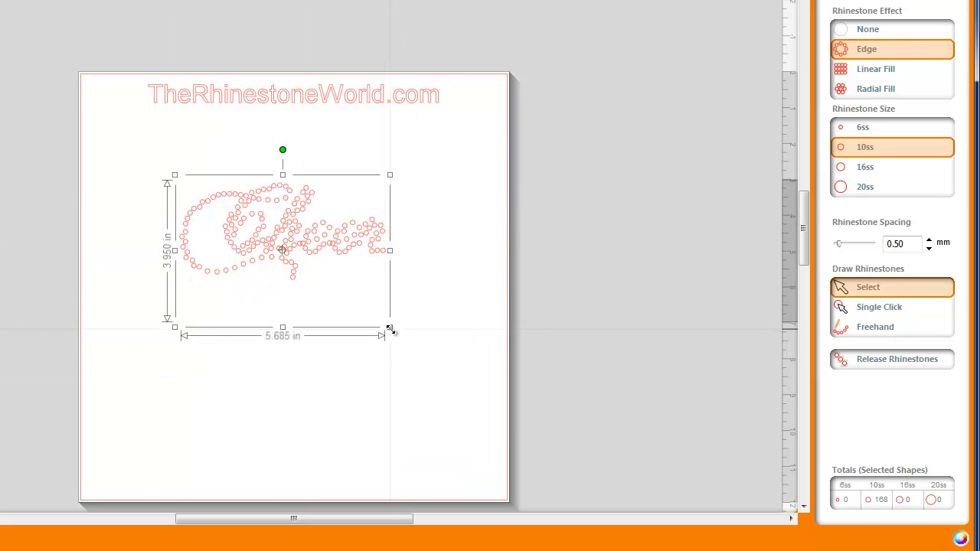
- Enlarge the rhinestone word to about 8.45 by 5.87 in and centre it beneath the heading
{"action": "left_click_drag", "start_coordinate": [390, 328], "coordinate": [490, 395]}
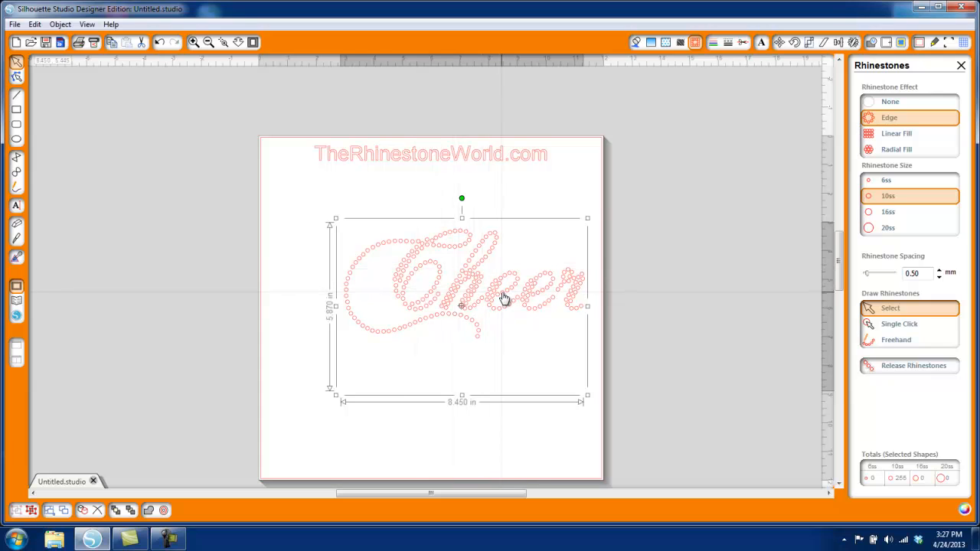
{"action": "left_click_drag", "start_coordinate": [504, 298], "coordinate": [474, 260]}
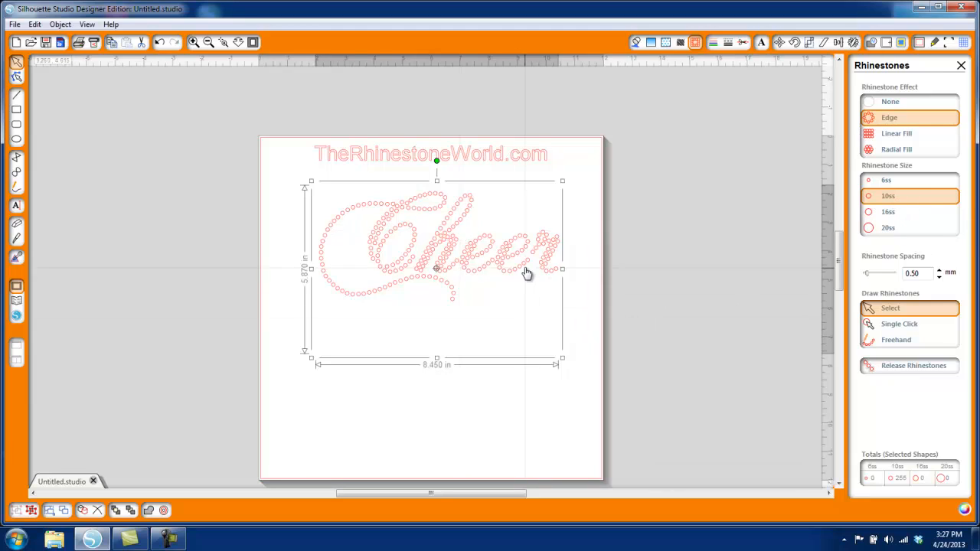
{"action": "left_click_drag", "start_coordinate": [524, 247], "coordinate": [524, 254]}
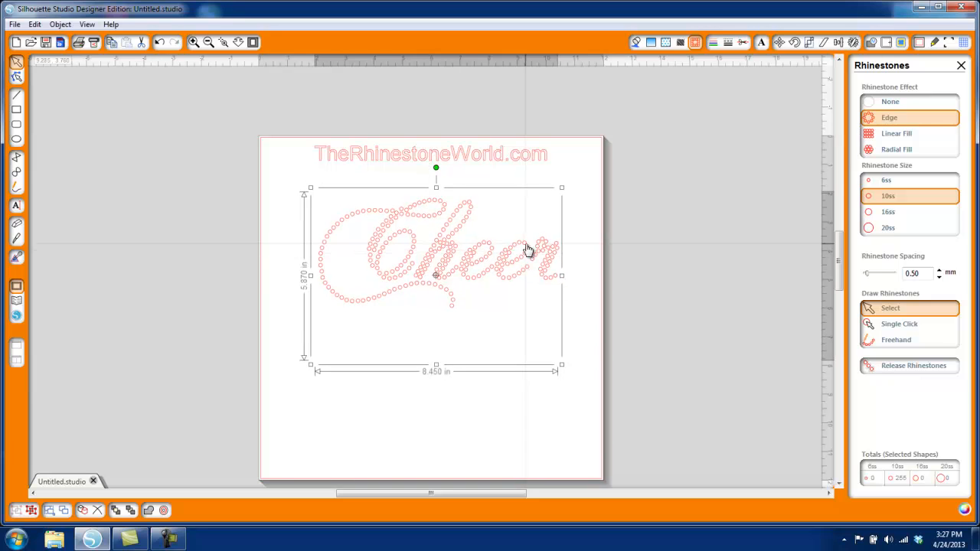
- Ungroup the word "Cheer" into single letters and select the letter "r" to check the separation
{"action": "left_click", "coordinate": [60, 25]}
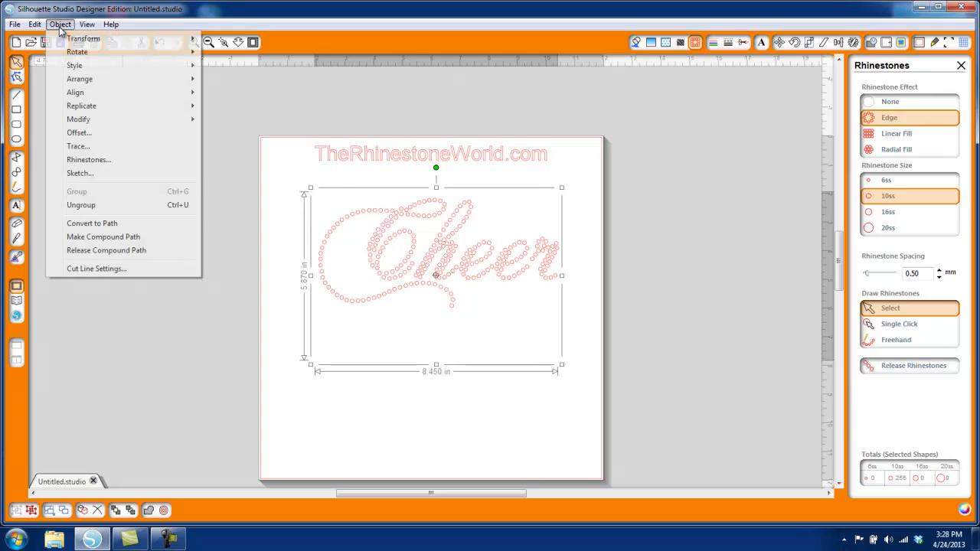
{"action": "left_click", "coordinate": [101, 205]}
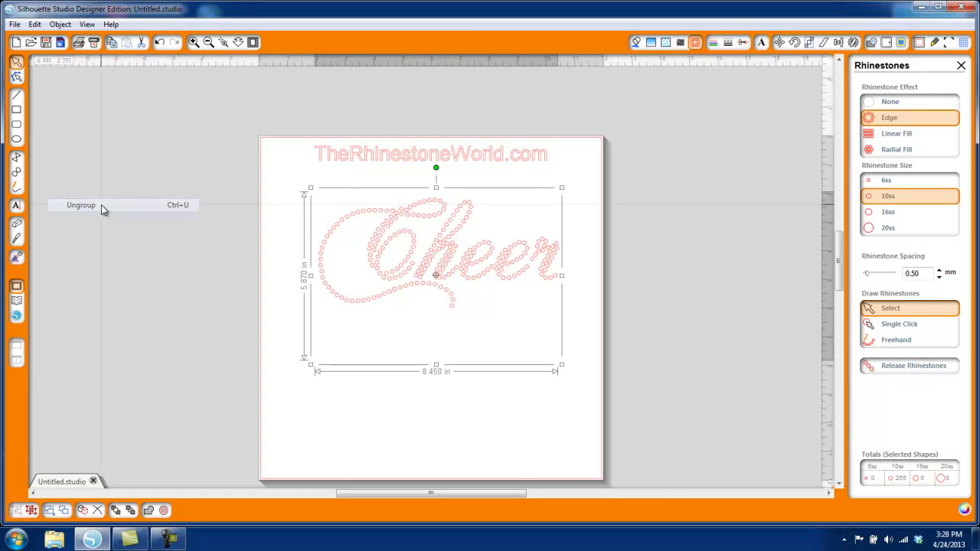
{"action": "left_click", "coordinate": [438, 353]}
{"action": "left_click", "coordinate": [549, 280]}
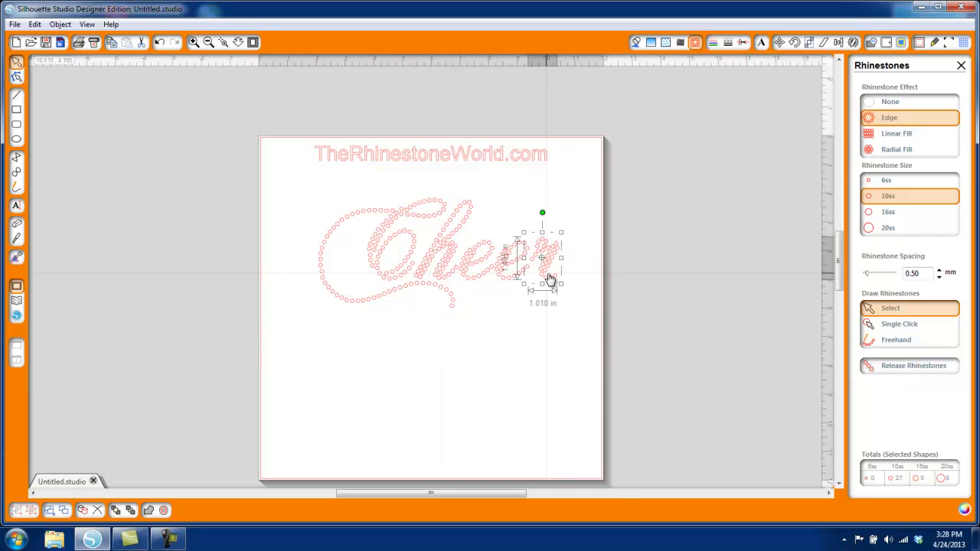
- Release the rhinestones of all the letters in "Cheer" and check one stone in the first "e"
{"action": "left_click_drag", "start_coordinate": [580, 339], "coordinate": [286, 192]}
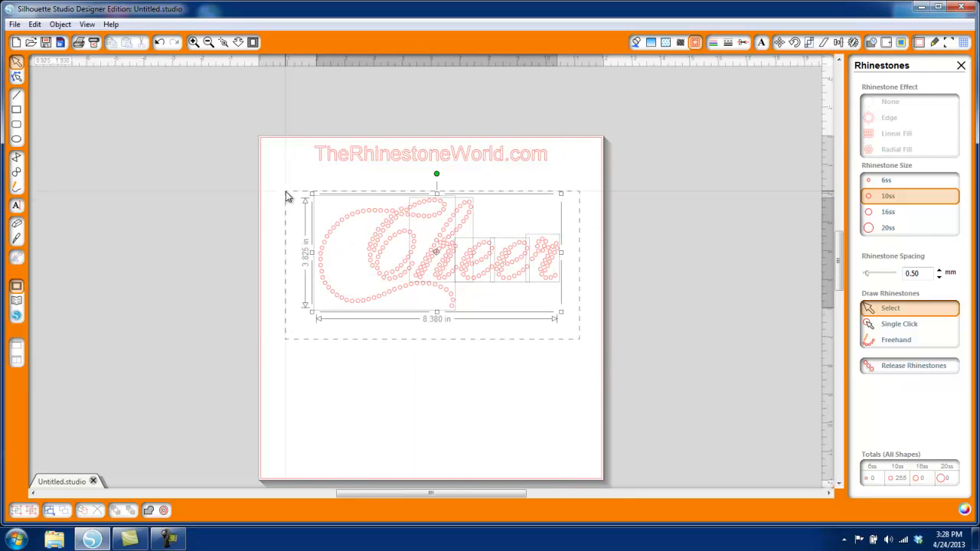
{"action": "left_click", "coordinate": [887, 368]}
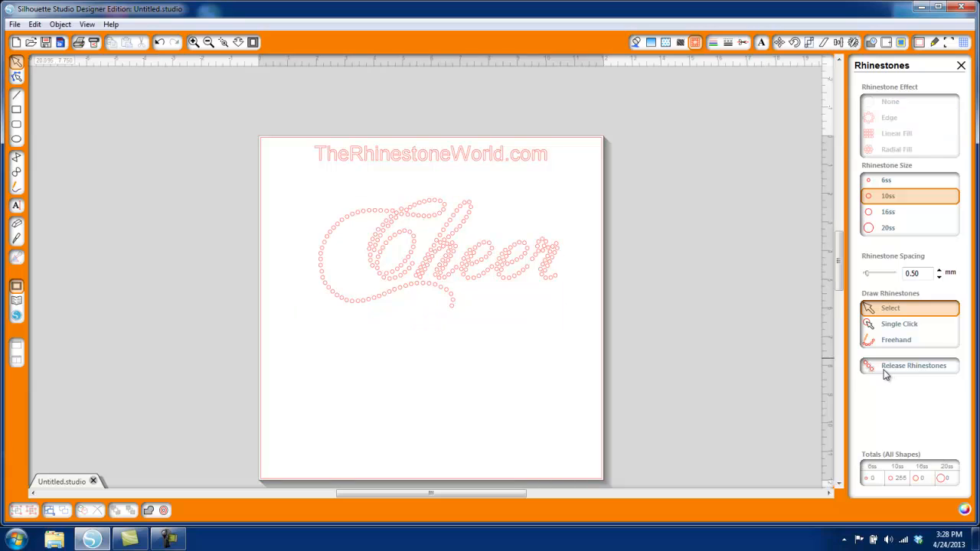
{"action": "left_click", "coordinate": [473, 280]}
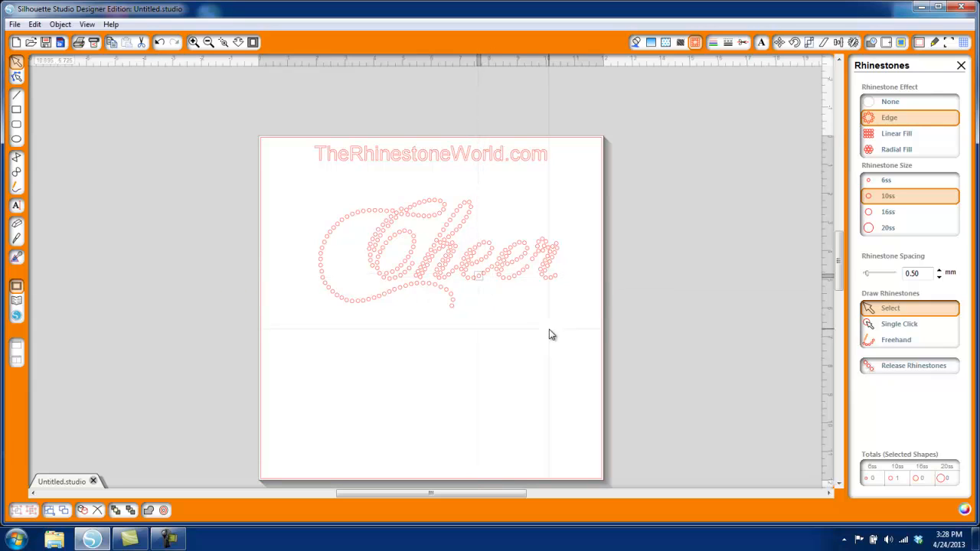
{"action": "left_click", "coordinate": [571, 339]}
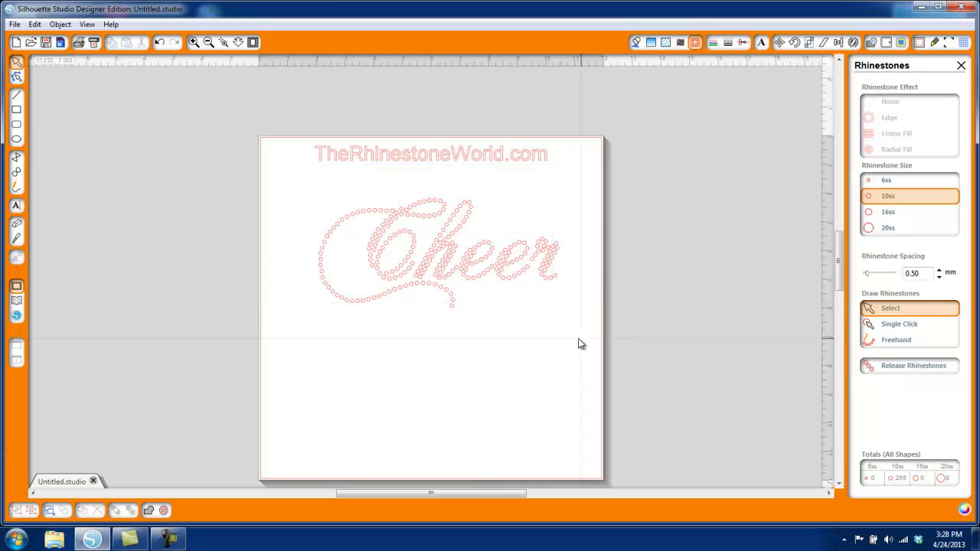
- Release the compound paths of all the stones in "Cheer" and spot-check several single stones
{"action": "left_click_drag", "start_coordinate": [580, 340], "coordinate": [289, 186]}
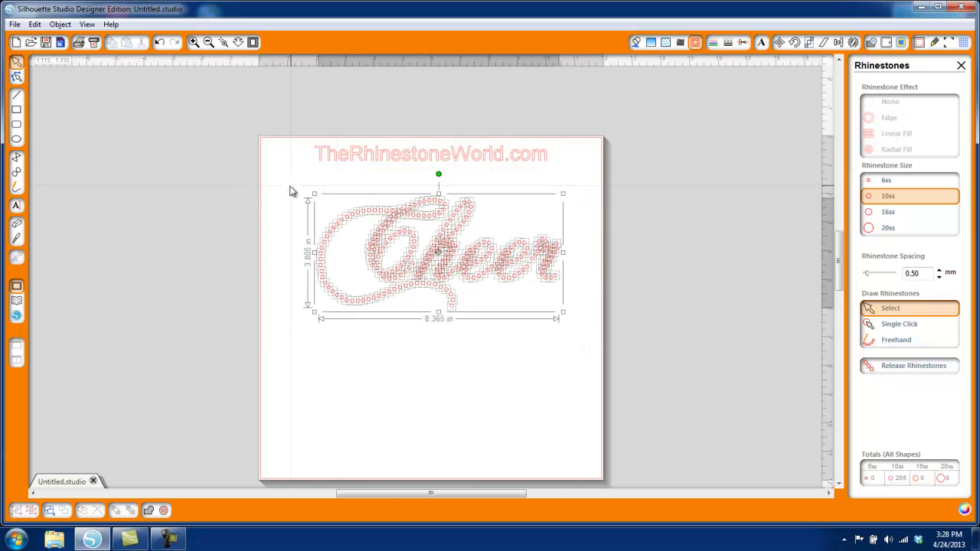
{"action": "left_click", "coordinate": [60, 23]}
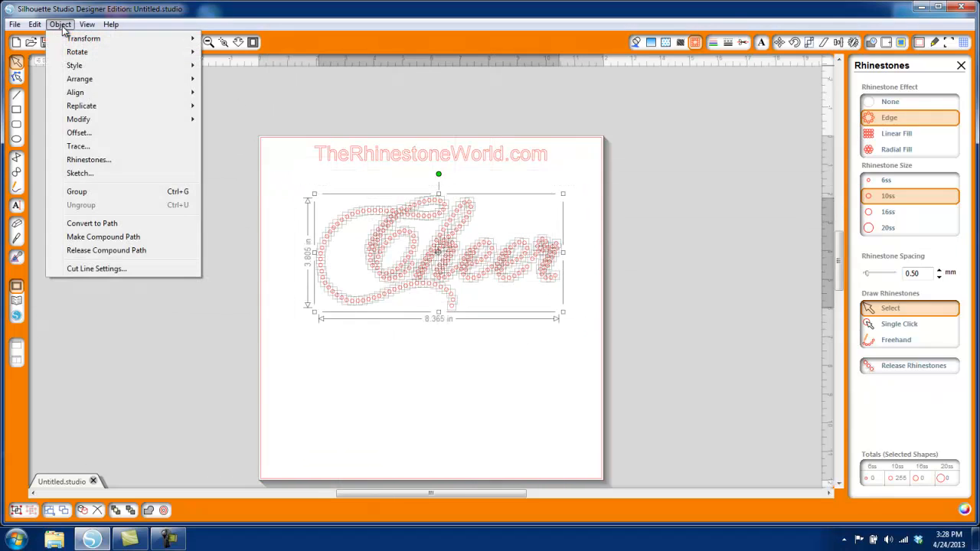
{"action": "left_click", "coordinate": [109, 252]}
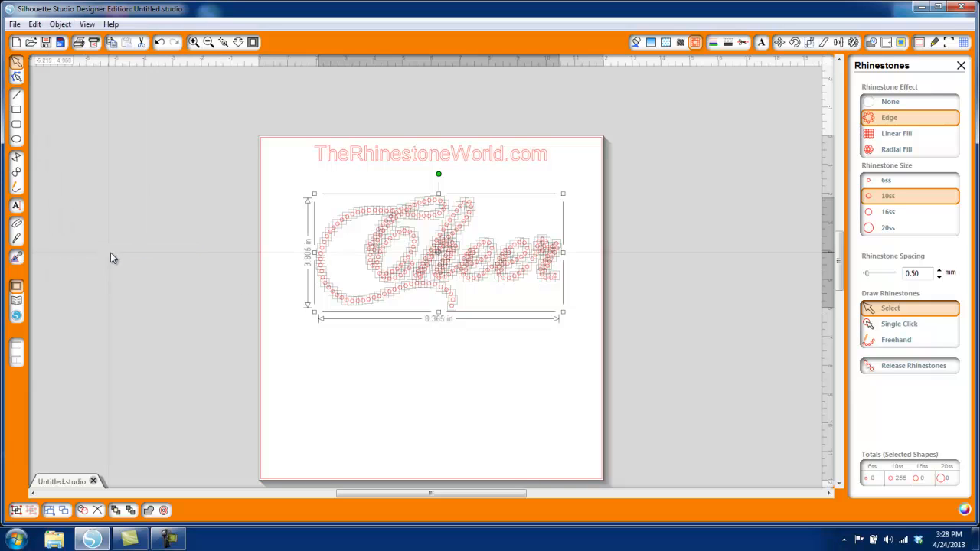
{"action": "left_click", "coordinate": [397, 372]}
{"action": "left_click", "coordinate": [453, 308]}
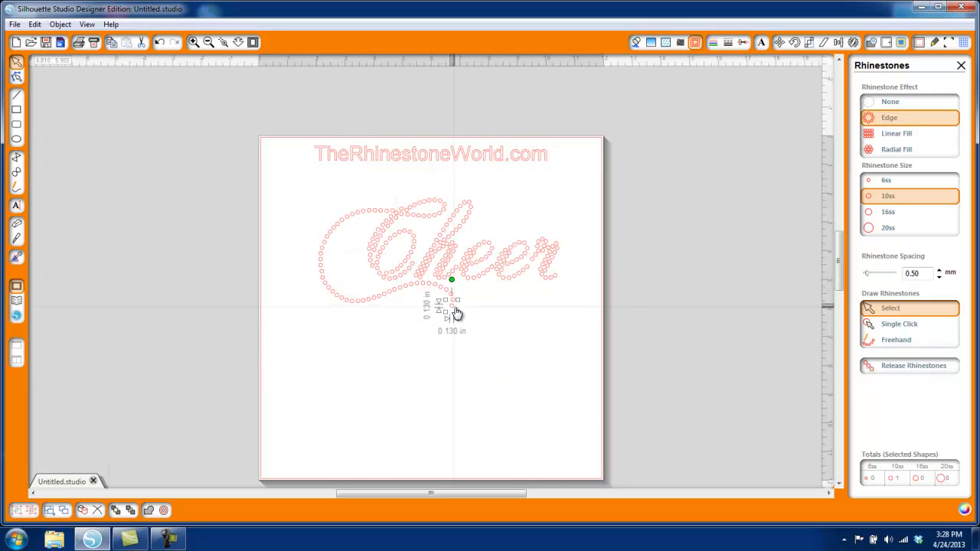
{"action": "left_click", "coordinate": [511, 279]}
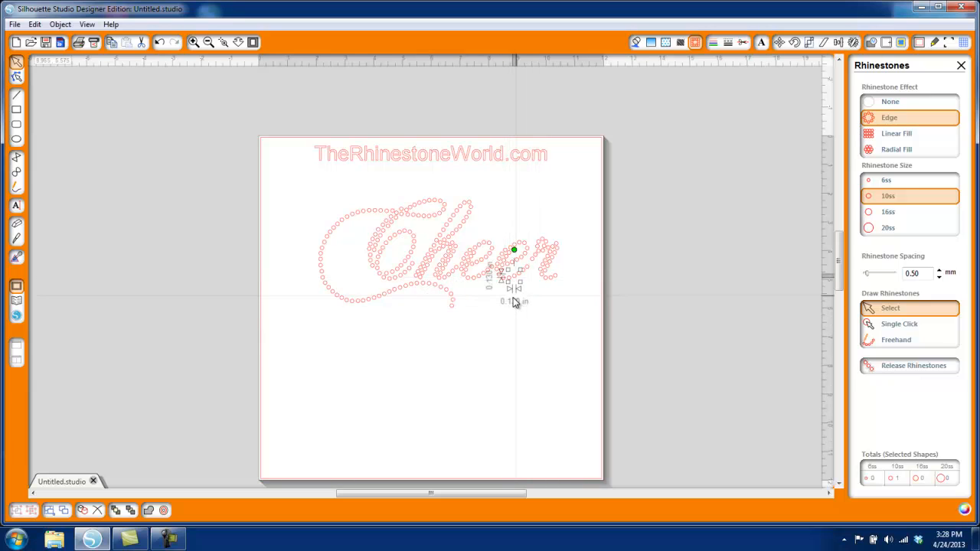
{"action": "left_click", "coordinate": [550, 282]}
{"action": "left_click", "coordinate": [382, 301]}
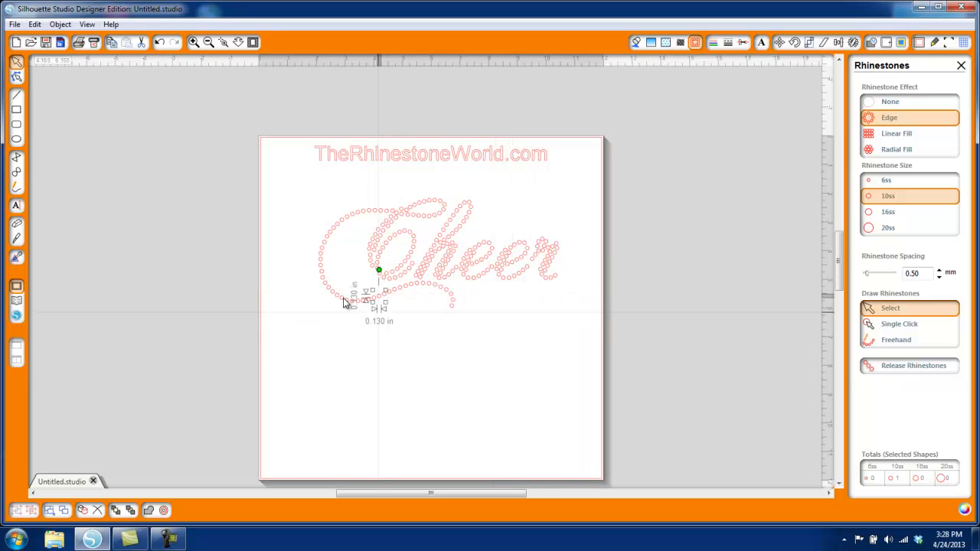
- Add a single 10ss stone in the gap between the second "e" and the "r" of "Cheer"
{"action": "left_click", "coordinate": [322, 270]}
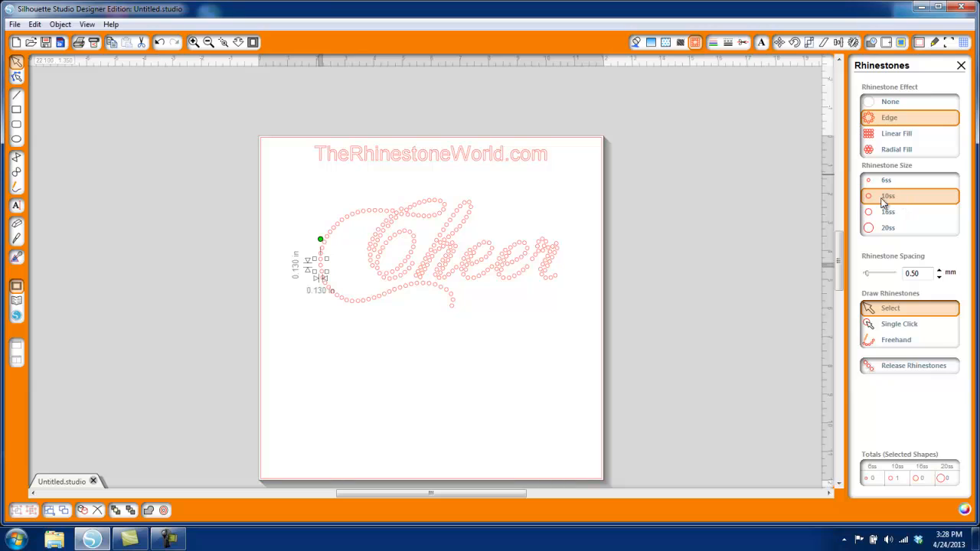
{"action": "left_click", "coordinate": [575, 335]}
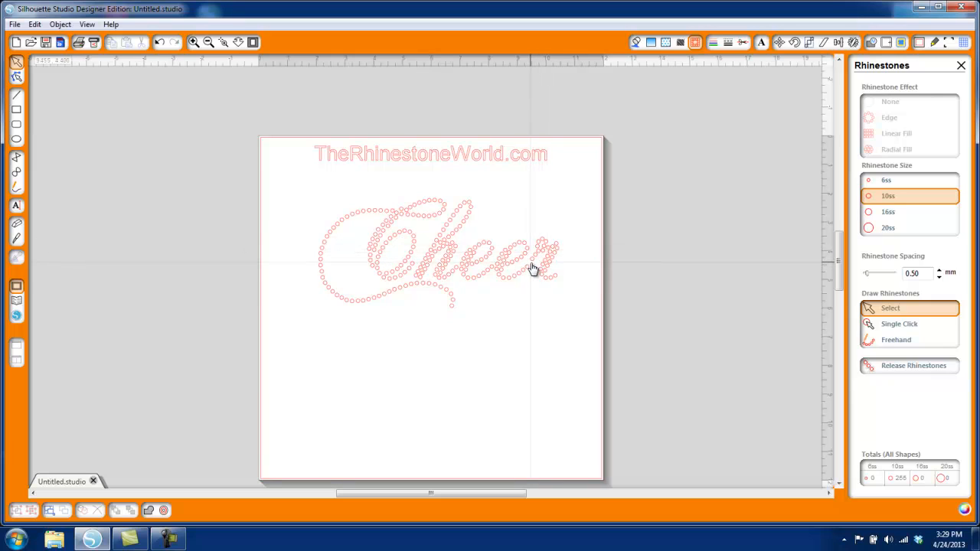
{"action": "left_click", "coordinate": [224, 43]}
{"action": "left_click", "coordinate": [541, 276]}
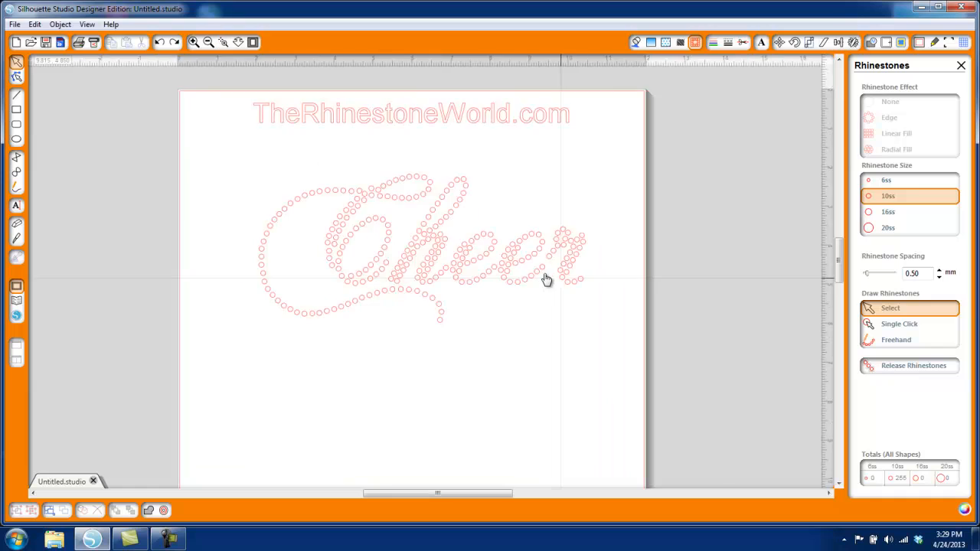
{"action": "left_click", "coordinate": [913, 328]}
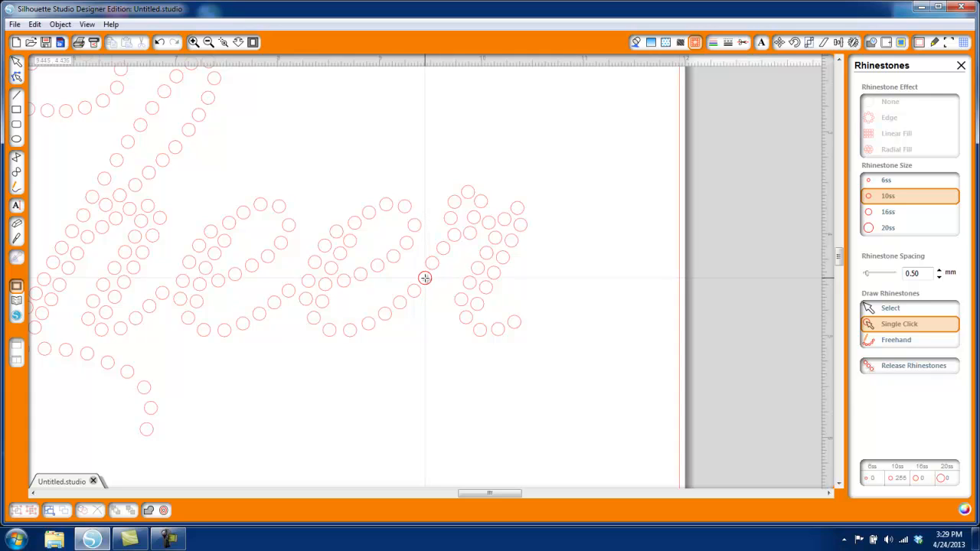
{"action": "left_click", "coordinate": [440, 250]}
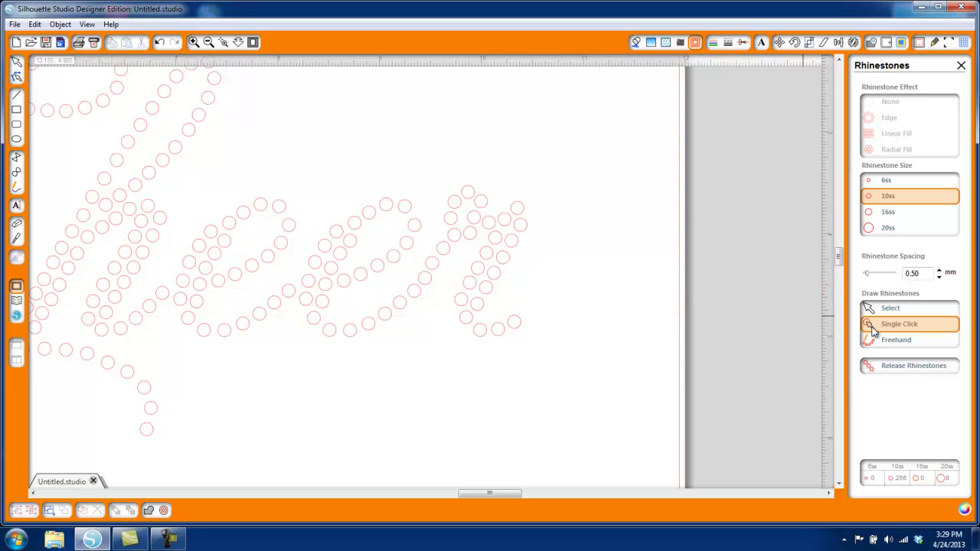
{"action": "left_click", "coordinate": [892, 310]}
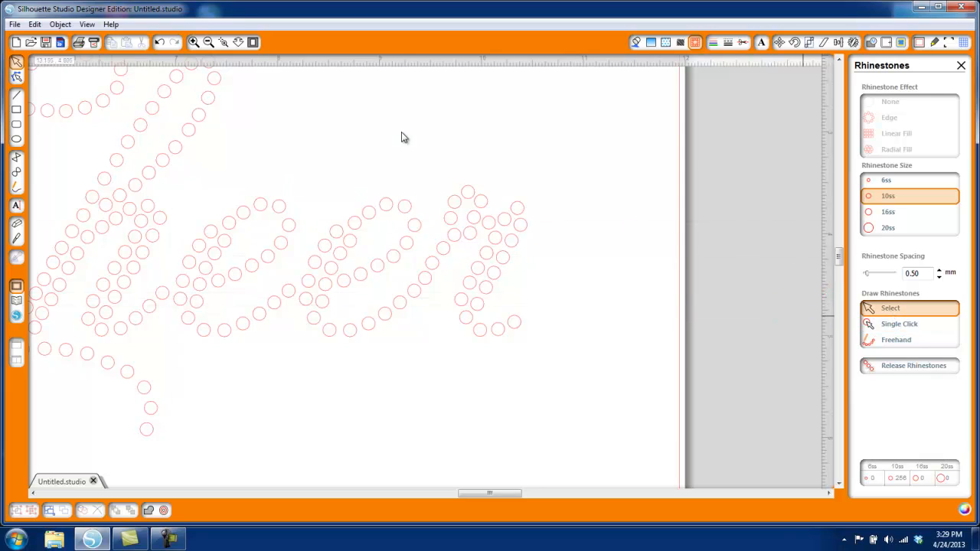
{"action": "left_click", "coordinate": [253, 42]}
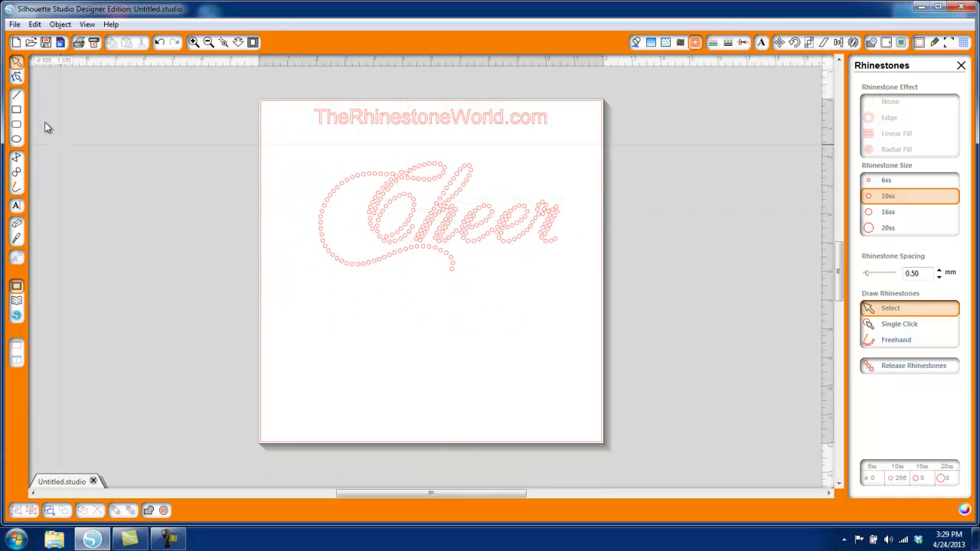
- Draw a rectangle about 8.94 by 4.2 in around the word "Cheer" and review the design's cut lines
{"action": "left_click", "coordinate": [17, 110]}
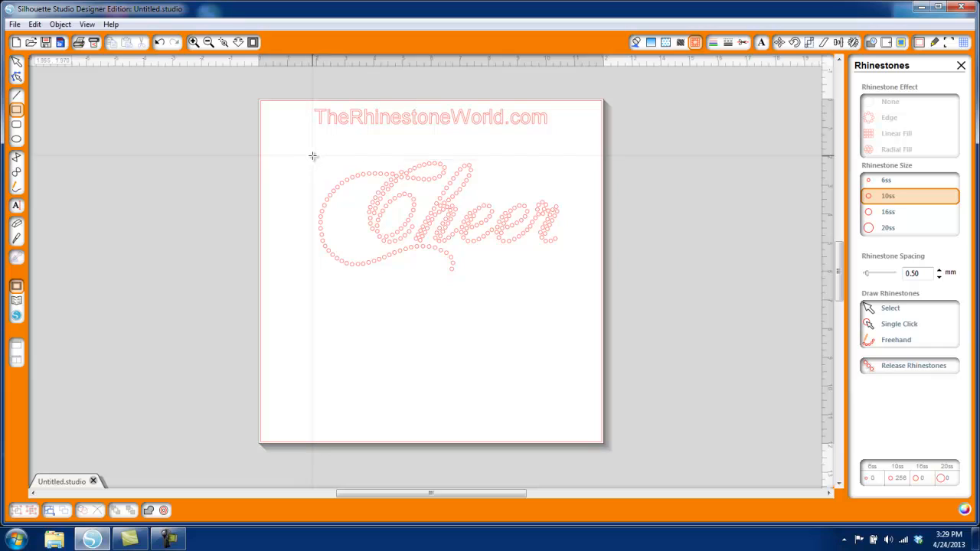
{"action": "left_click_drag", "start_coordinate": [313, 156], "coordinate": [569, 280]}
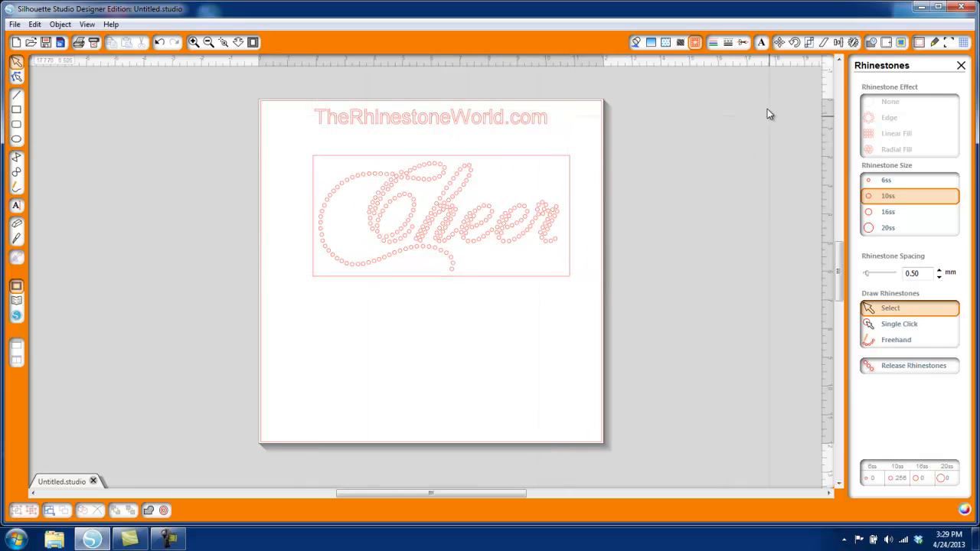
{"action": "left_click", "coordinate": [745, 44]}
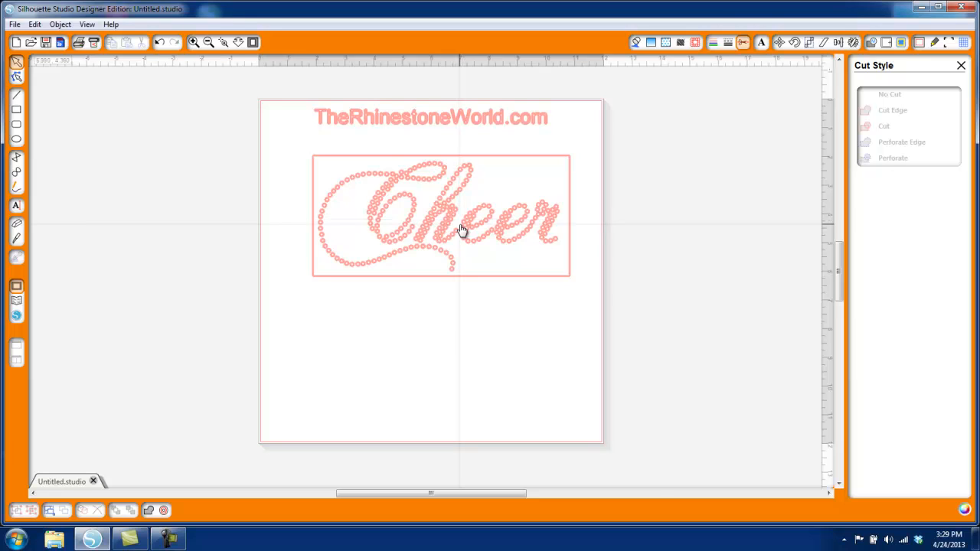
{"action": "left_click", "coordinate": [695, 43]}
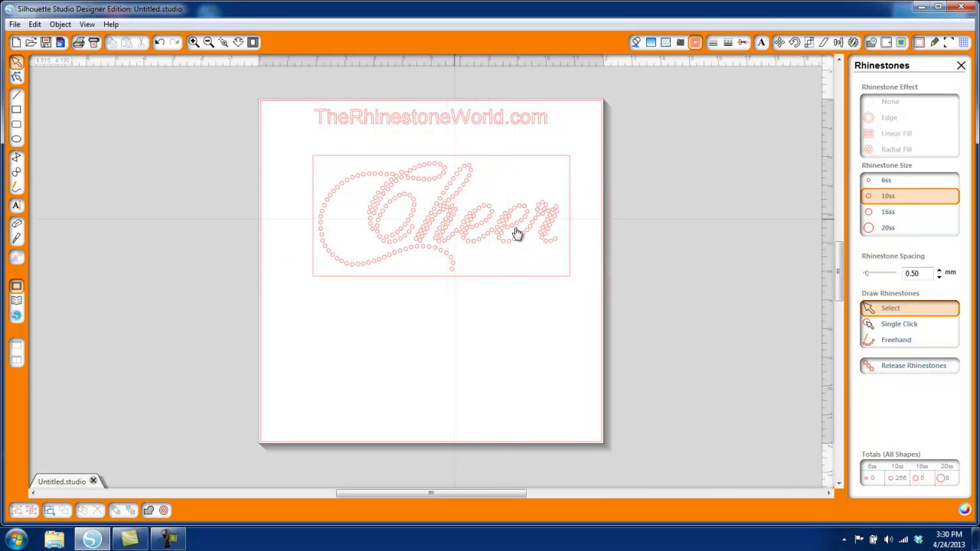
- Delete the rectangle around the word "Cheer"
{"action": "left_click", "coordinate": [541, 280]}
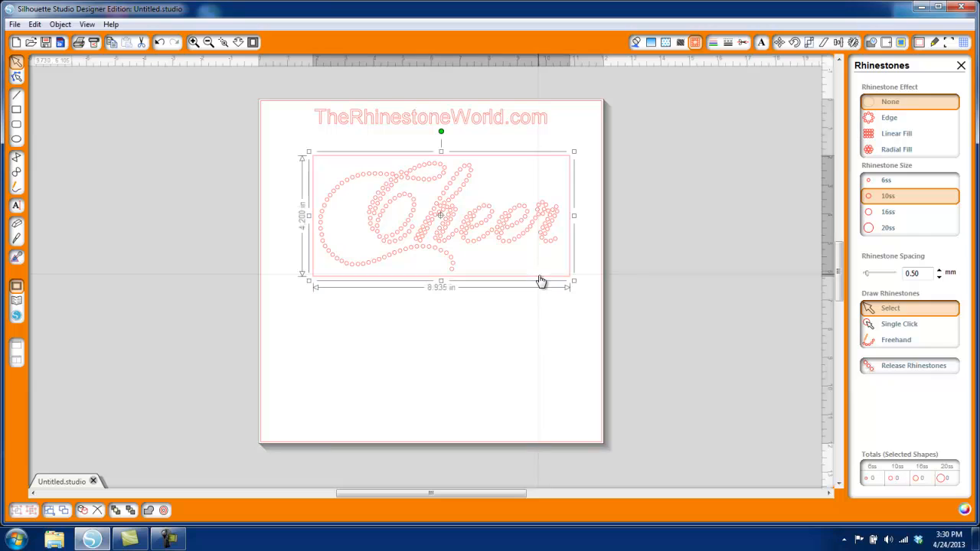
{"action": "left_click", "coordinate": [541, 281]}
{"action": "left_click", "coordinate": [519, 225]}
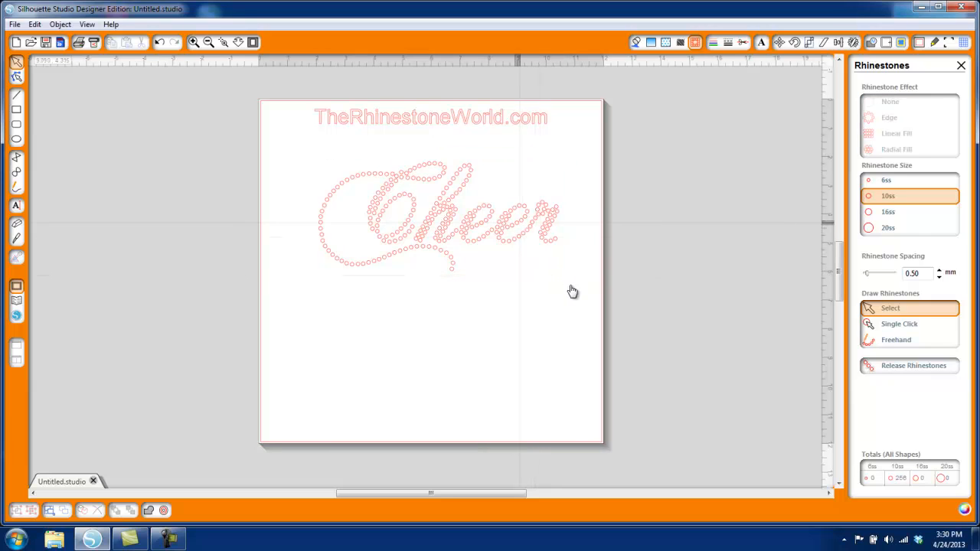
- Delete all the stones of the word "Cheer", leaving the heading on the page
{"action": "left_click", "coordinate": [300, 153]}
{"action": "key", "text": "ctrl+a"}
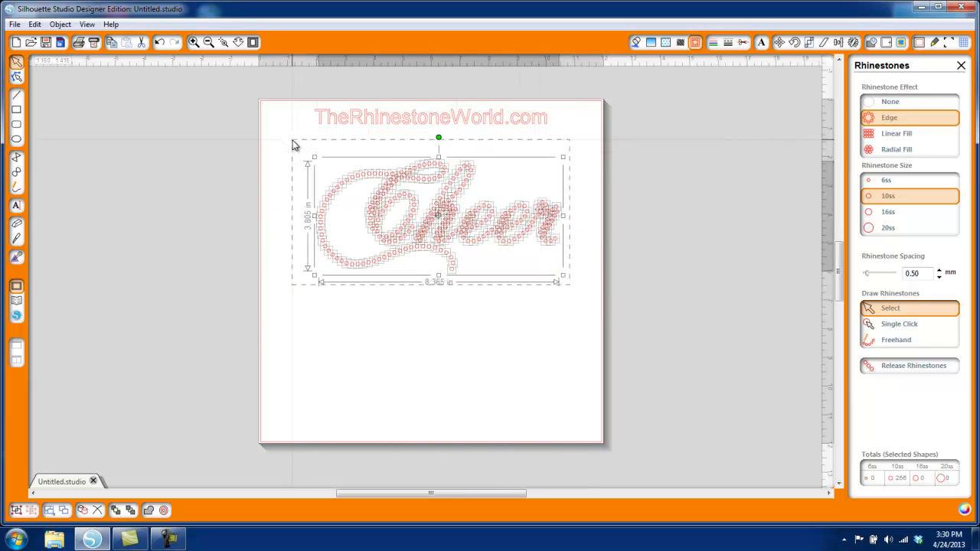
{"action": "key", "text": "Delete"}
- Add a text object reading "trw" in the middle of the page below the heading
{"action": "left_click", "coordinate": [16, 205]}
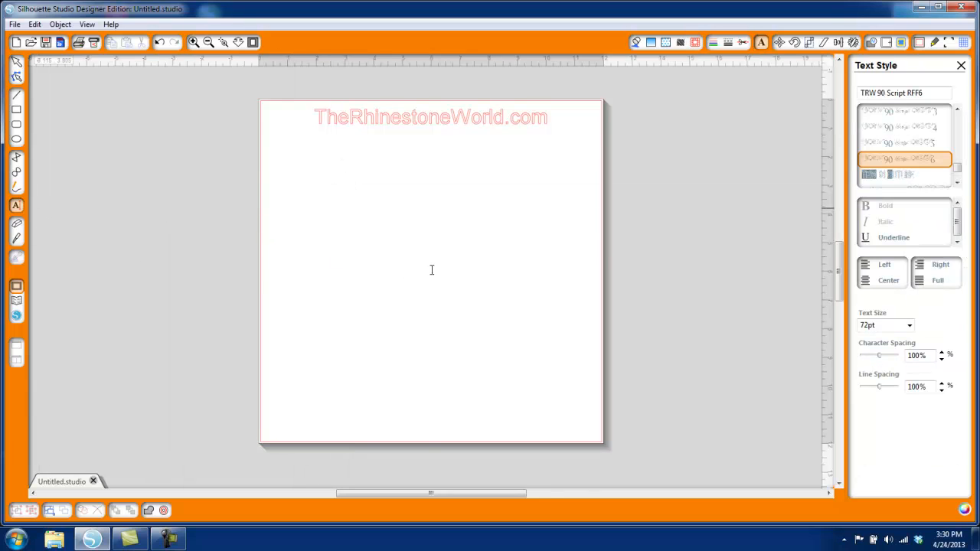
{"action": "left_click", "coordinate": [351, 256]}
{"action": "type", "text": "trw"}
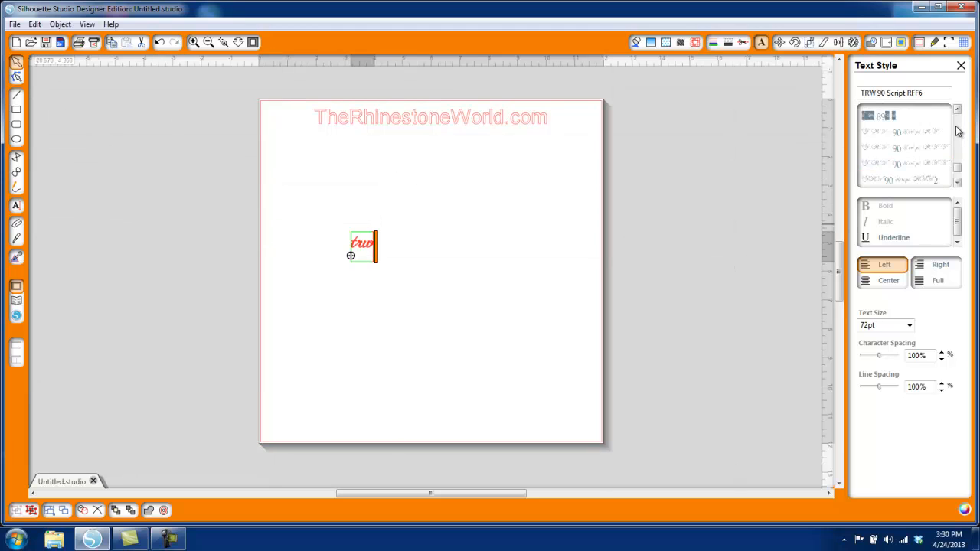
- Try to change the font of the "trw" text to TRW 3 Basic
{"action": "scroll", "coordinate": [956, 133], "scroll_direction": "up", "scroll_amount": 3}
{"action": "scroll", "coordinate": [956, 132], "scroll_direction": "up", "scroll_amount": 3}
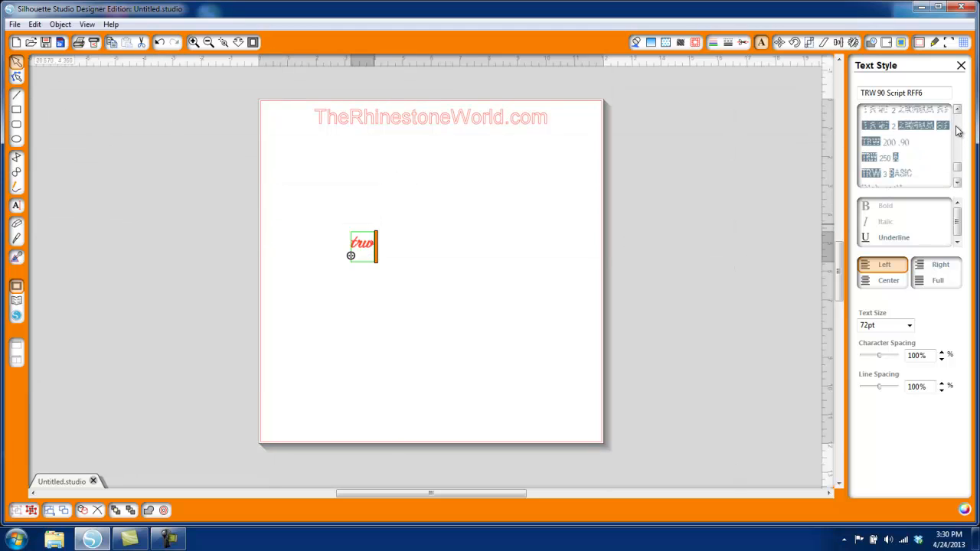
{"action": "scroll", "coordinate": [955, 132], "scroll_direction": "up", "scroll_amount": 3}
{"action": "scroll", "coordinate": [955, 132], "scroll_direction": "up", "scroll_amount": 3}
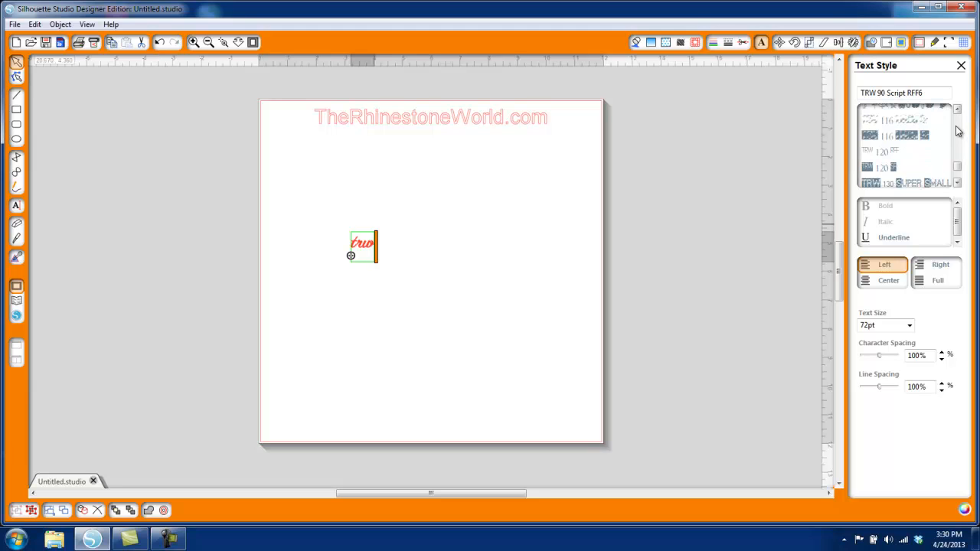
{"action": "scroll", "coordinate": [956, 132], "scroll_direction": "up", "scroll_amount": 3}
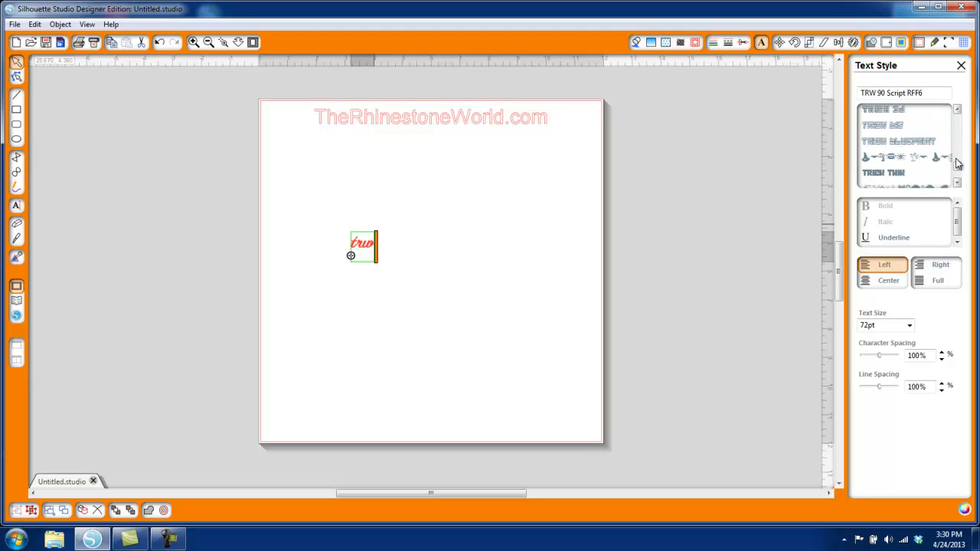
{"action": "scroll", "coordinate": [959, 177], "scroll_direction": "up", "scroll_amount": 3}
{"action": "left_click", "coordinate": [959, 183]}
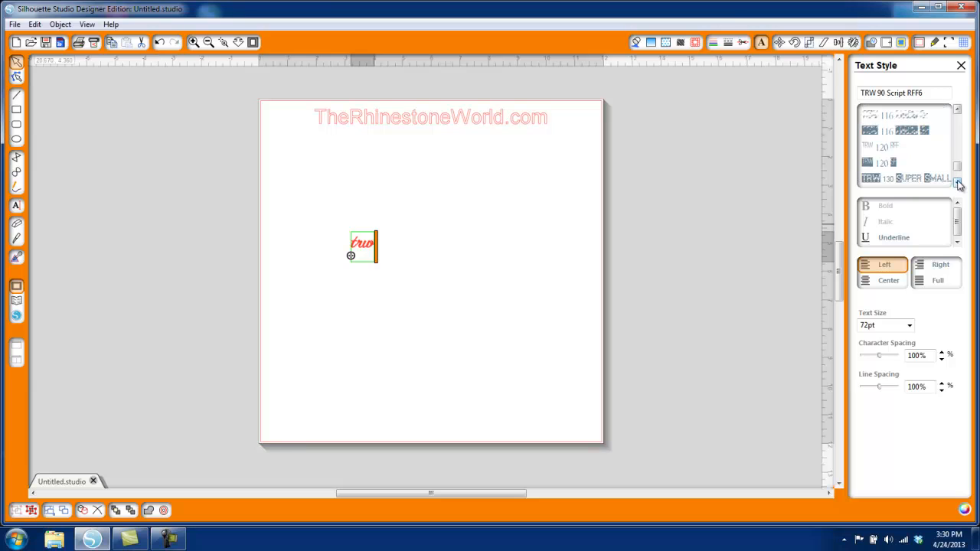
{"action": "left_click", "coordinate": [959, 183]}
{"action": "left_click", "coordinate": [959, 183]}
{"action": "left_click", "coordinate": [959, 183]}
{"action": "left_click", "coordinate": [959, 183]}
{"action": "left_click", "coordinate": [958, 183]}
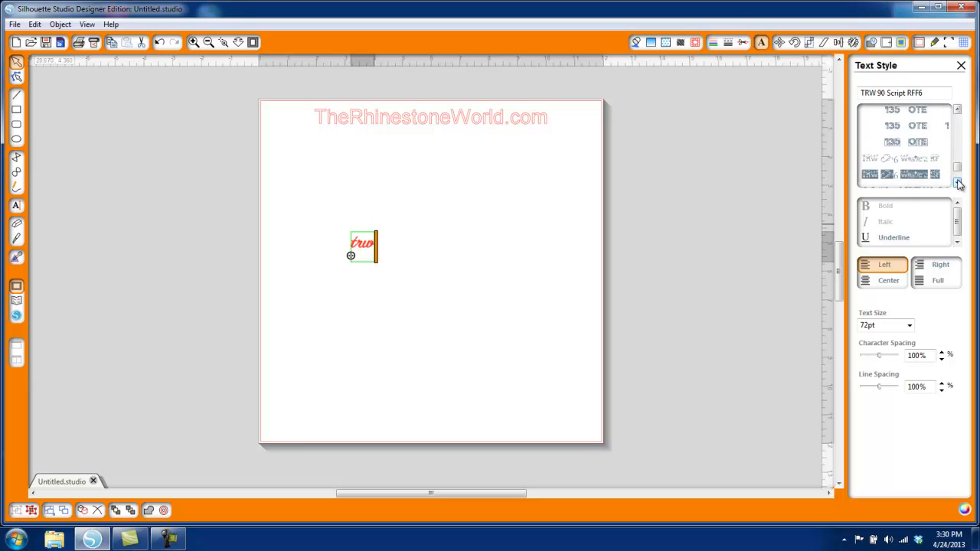
{"action": "left_click", "coordinate": [959, 183]}
{"action": "left_click", "coordinate": [959, 183]}
{"action": "left_click", "coordinate": [959, 183]}
{"action": "left_click", "coordinate": [959, 183]}
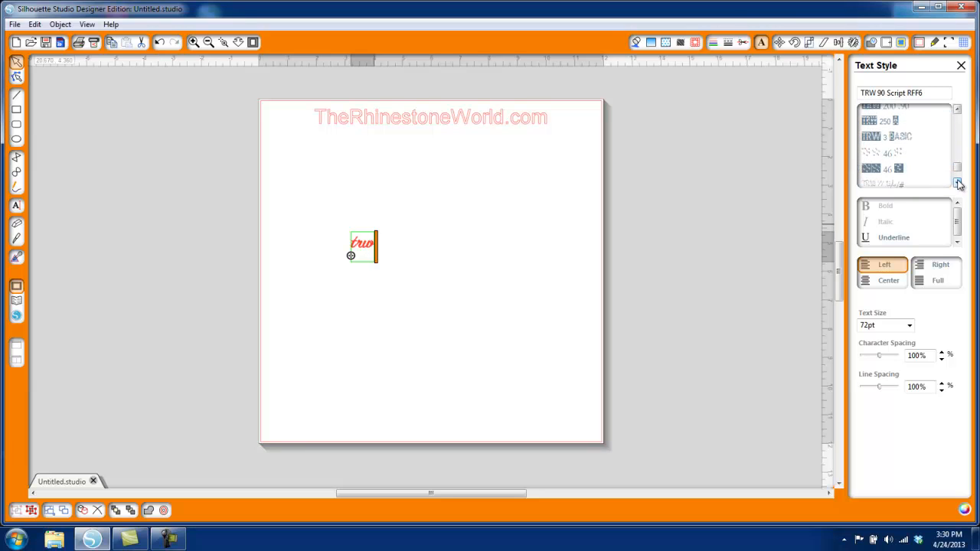
{"action": "left_click", "coordinate": [893, 138]}
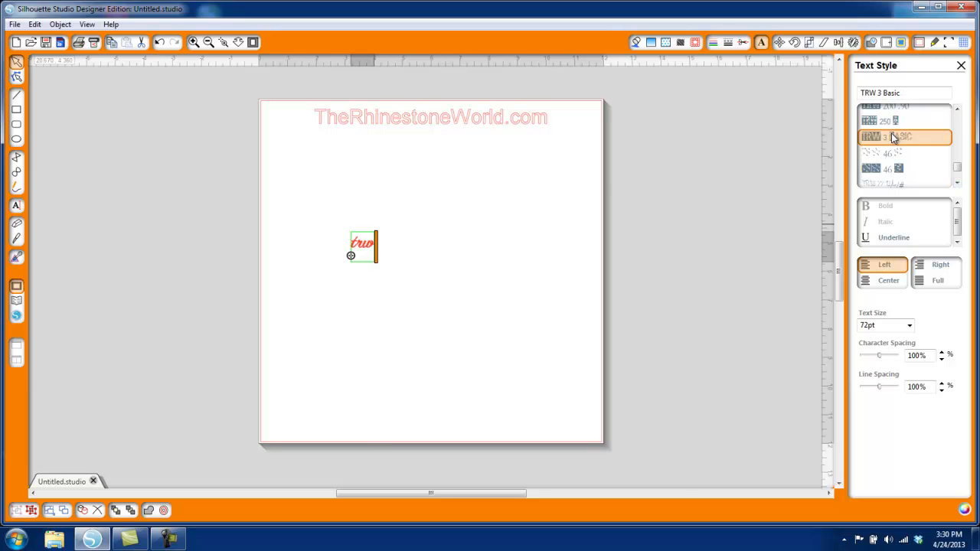
- Select all the characters of the "trw" text and set their font to TRW 3 Basic
{"action": "left_click_drag", "start_coordinate": [372, 244], "coordinate": [339, 245]}
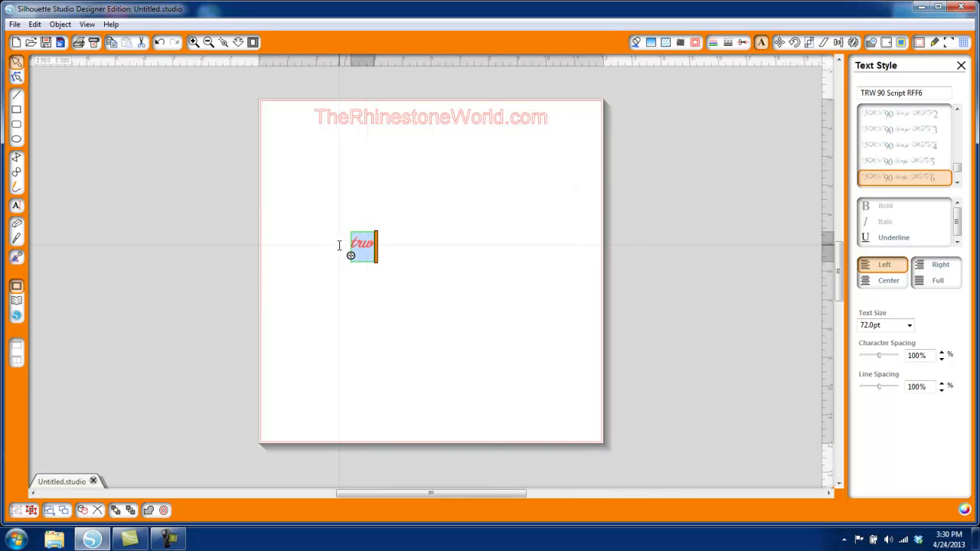
{"action": "left_click", "coordinate": [957, 132]}
{"action": "left_click", "coordinate": [957, 134]}
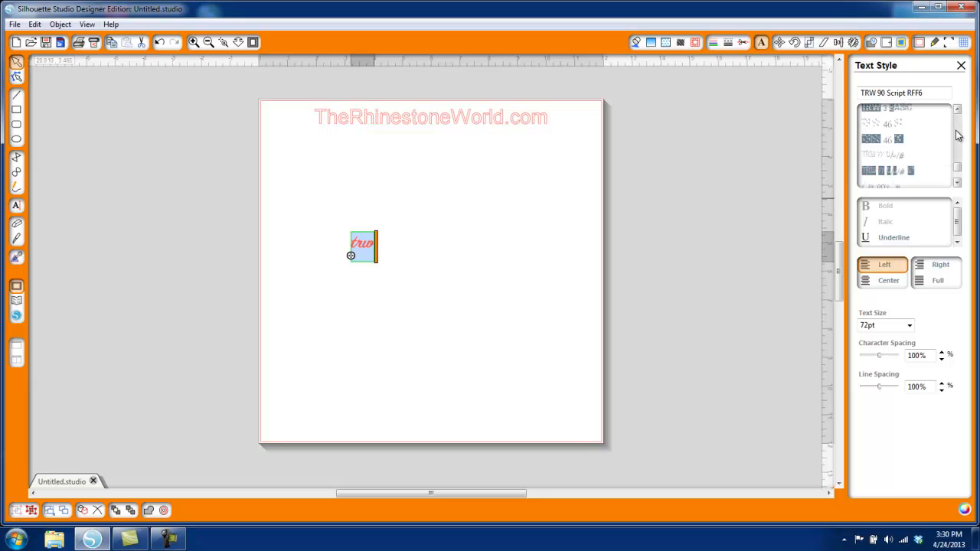
{"action": "left_click", "coordinate": [957, 135]}
{"action": "left_click", "coordinate": [957, 135]}
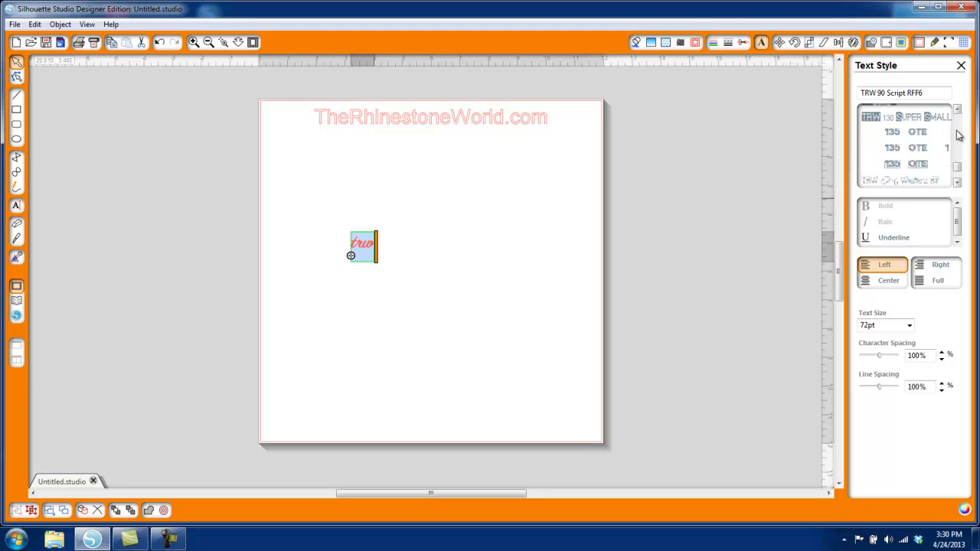
{"action": "left_click", "coordinate": [958, 136]}
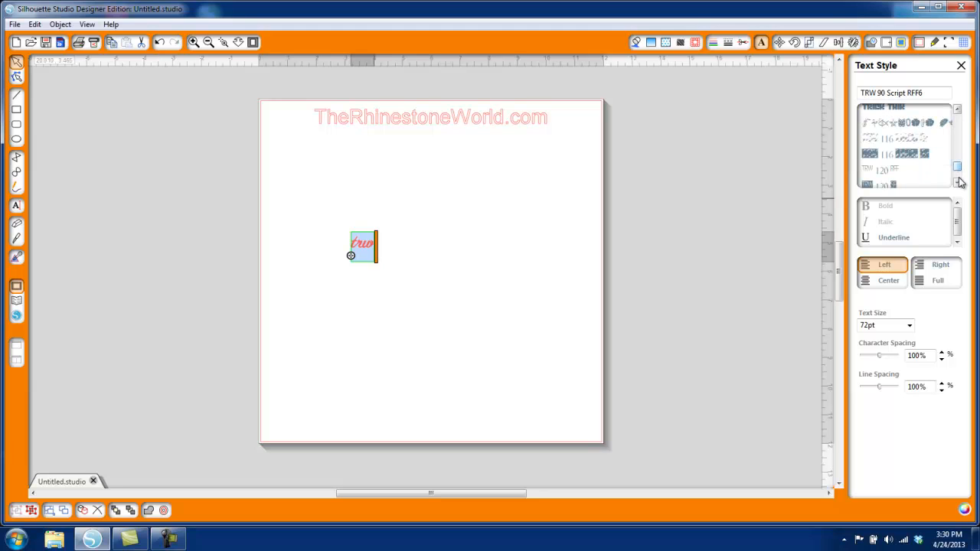
{"action": "left_click_drag", "start_coordinate": [958, 182], "coordinate": [959, 187]}
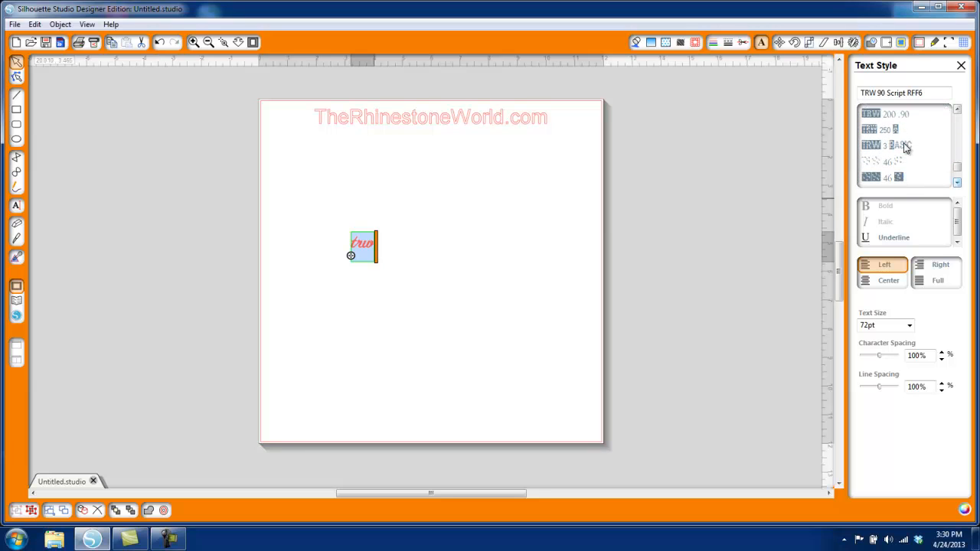
{"action": "left_click", "coordinate": [905, 146]}
{"action": "left_click", "coordinate": [486, 286]}
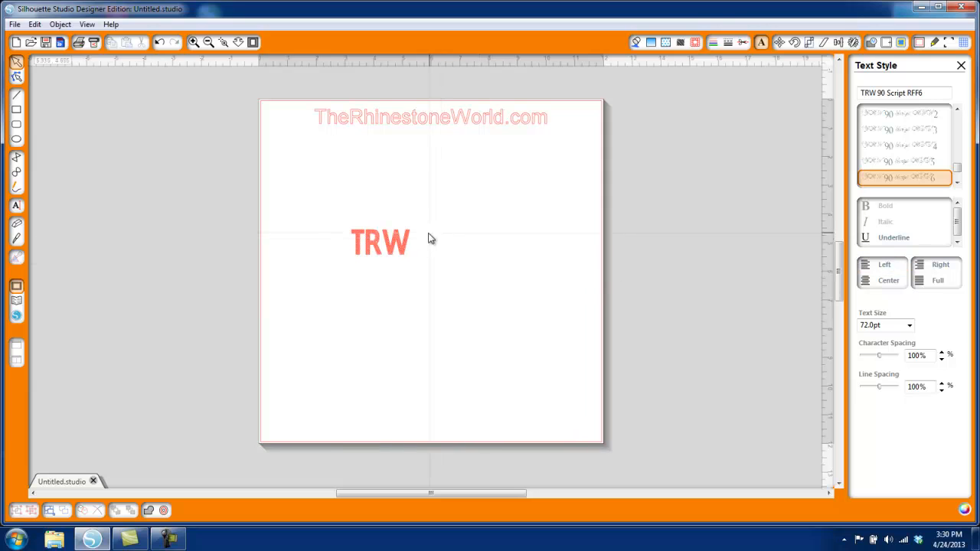
- Enlarge the "TRW" text to about 6.13 by 3.34 in and centre it beneath the heading
{"action": "left_click", "coordinate": [403, 246]}
{"action": "left_click_drag", "start_coordinate": [416, 274], "coordinate": [531, 330]}
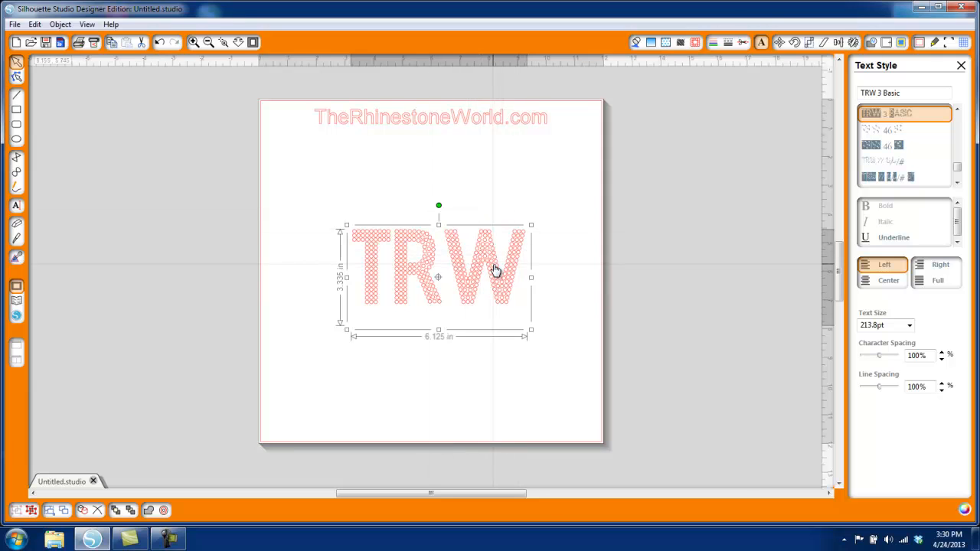
{"action": "left_click_drag", "start_coordinate": [495, 269], "coordinate": [479, 237]}
{"action": "left_click", "coordinate": [442, 329]}
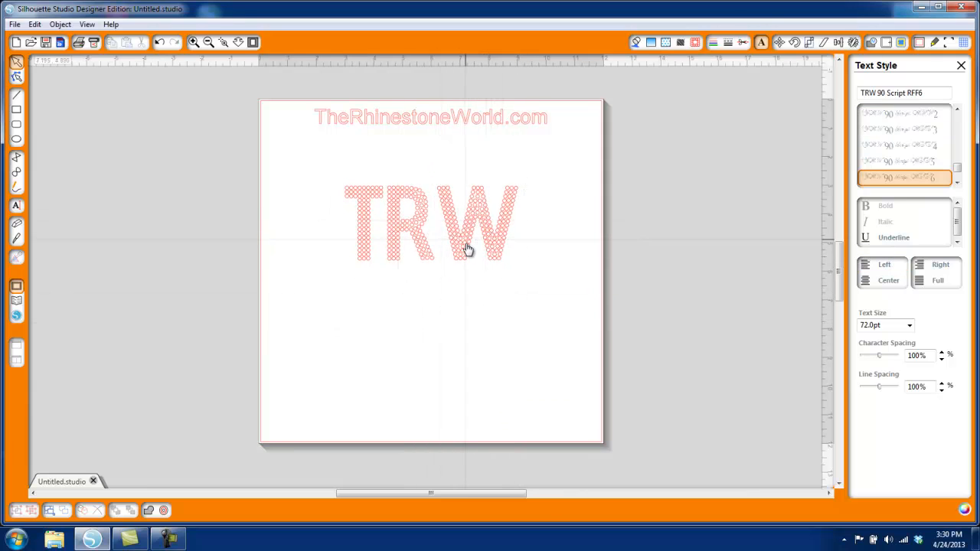
- Apply the Edge rhinestone effect to the "TRW" text and enlarge it to about 7.09 by 3.86 in
{"action": "left_click", "coordinate": [478, 242]}
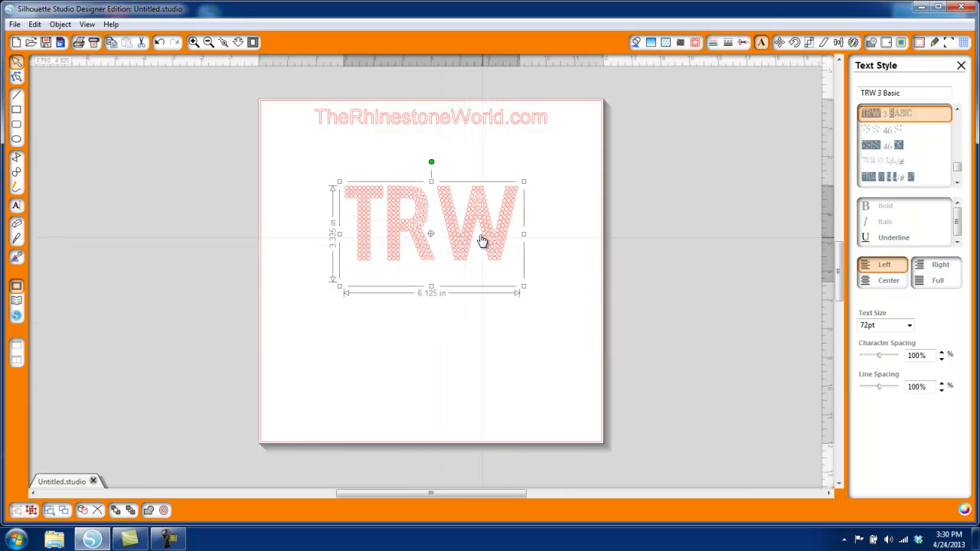
{"action": "left_click", "coordinate": [695, 43]}
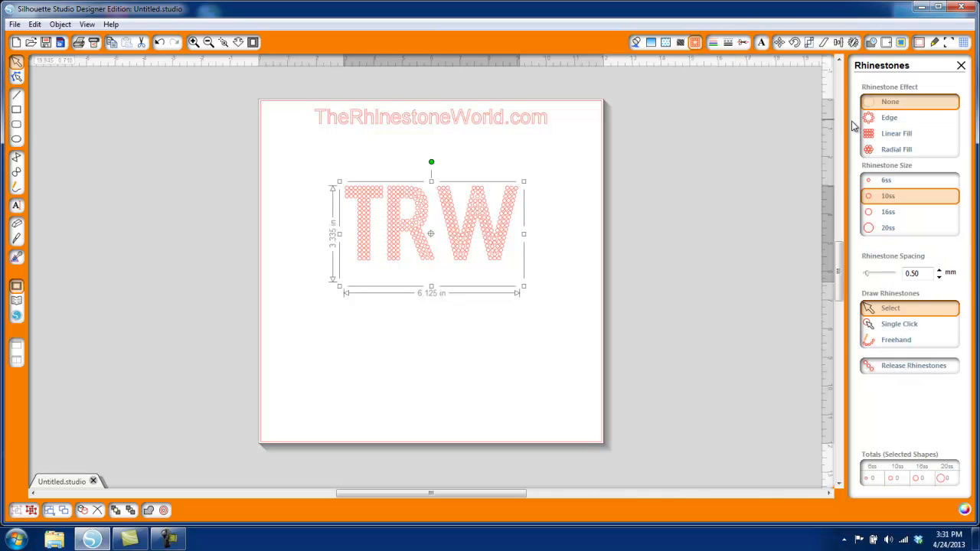
{"action": "left_click", "coordinate": [889, 118]}
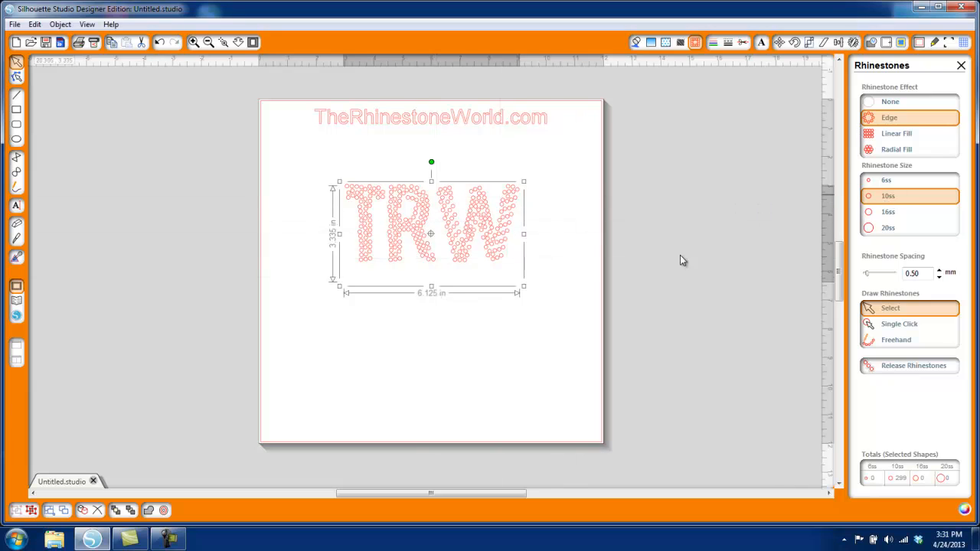
{"action": "left_click_drag", "start_coordinate": [524, 286], "coordinate": [558, 303]}
{"action": "left_click_drag", "start_coordinate": [556, 302], "coordinate": [553, 297]}
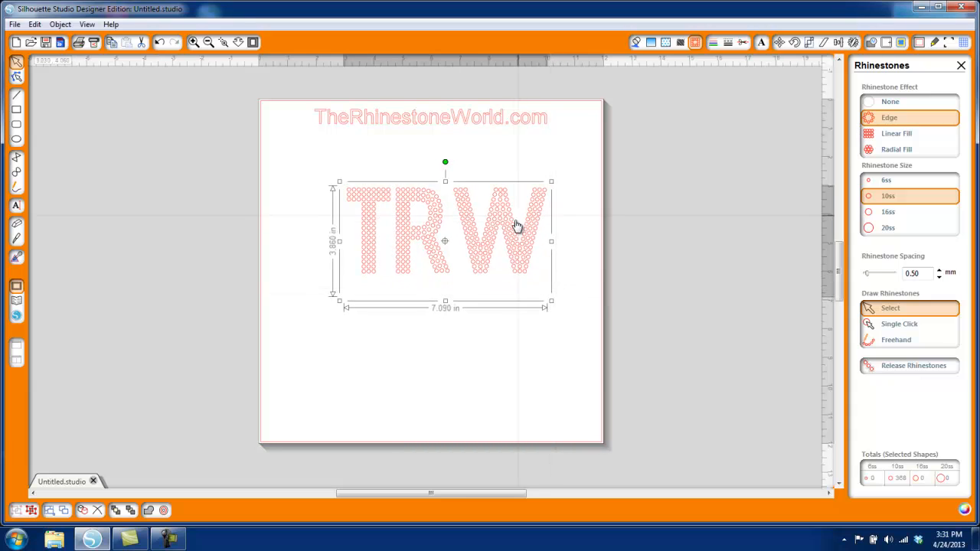
- Ungroup the "TRW" rhinestone text into separate letters
{"action": "left_click", "coordinate": [577, 274]}
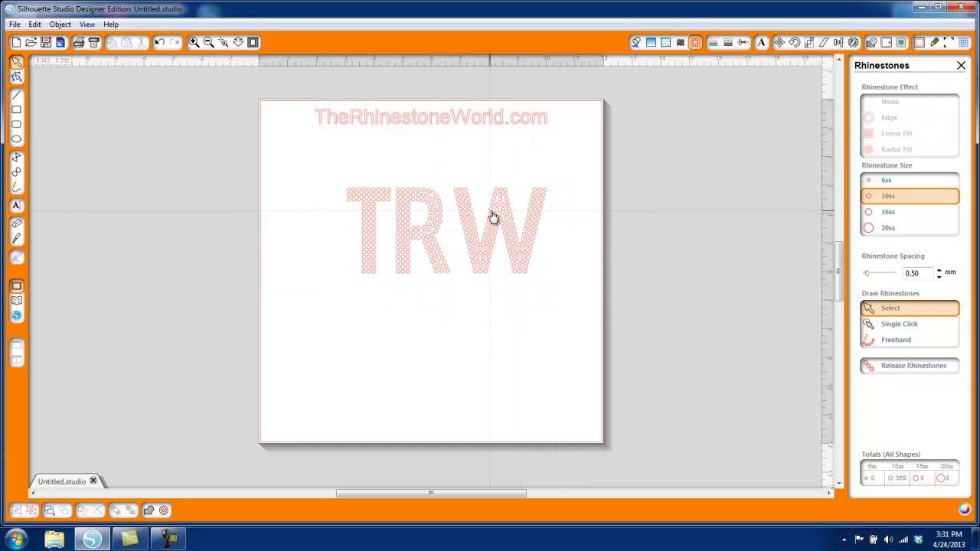
{"action": "left_click", "coordinate": [497, 224]}
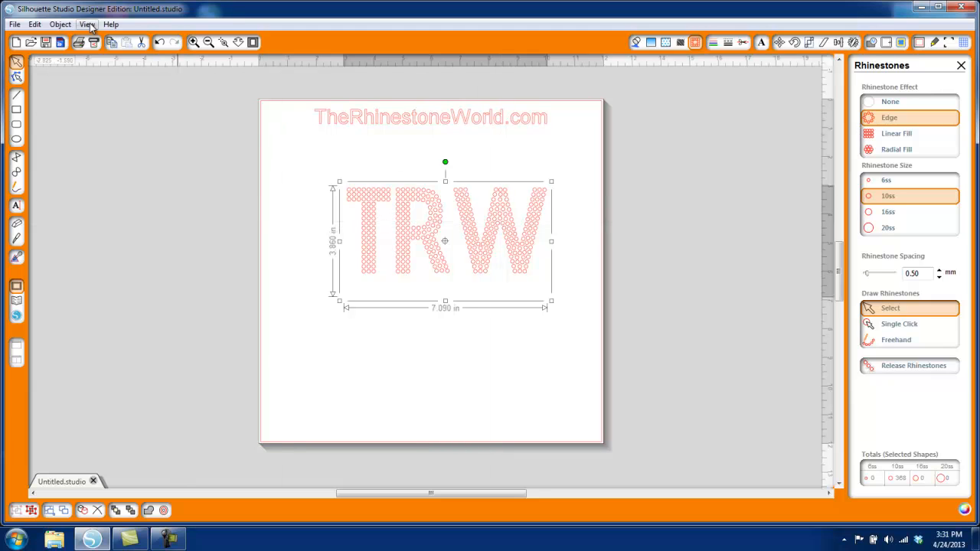
{"action": "left_click", "coordinate": [57, 26]}
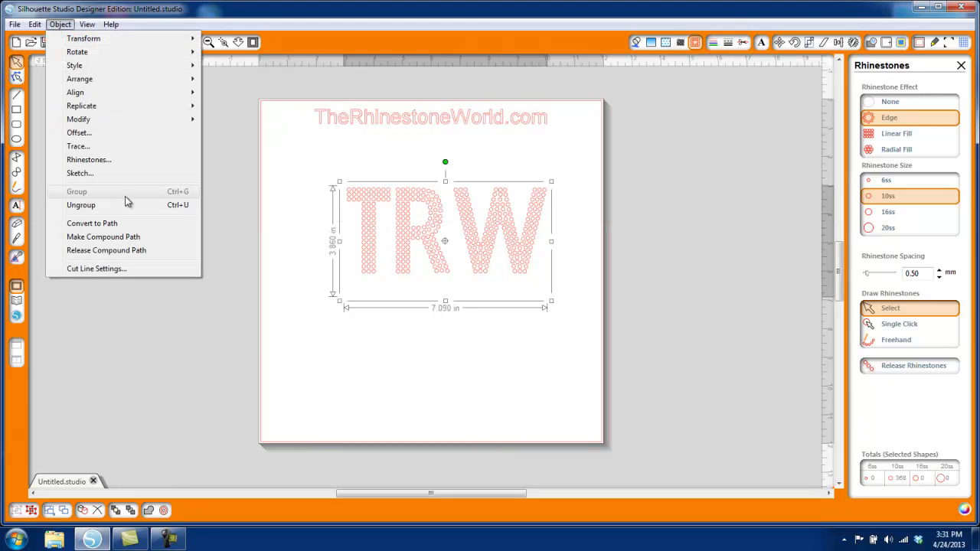
{"action": "left_click", "coordinate": [80, 205]}
{"action": "left_click", "coordinate": [403, 337]}
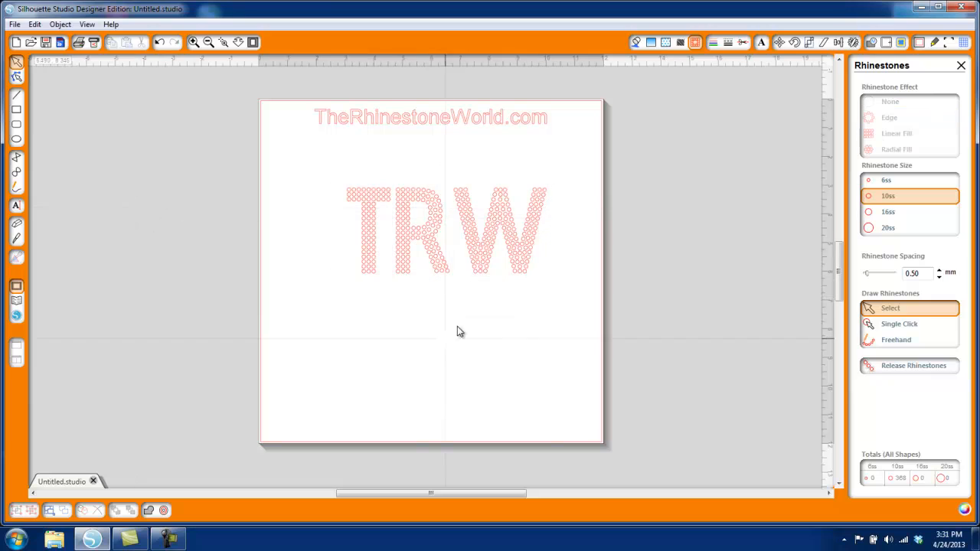
- Release the rhinestones of all three "TRW" letters and check that a stone at the foot of the W can be selected individually
{"action": "left_click_drag", "start_coordinate": [565, 170], "coordinate": [325, 304]}
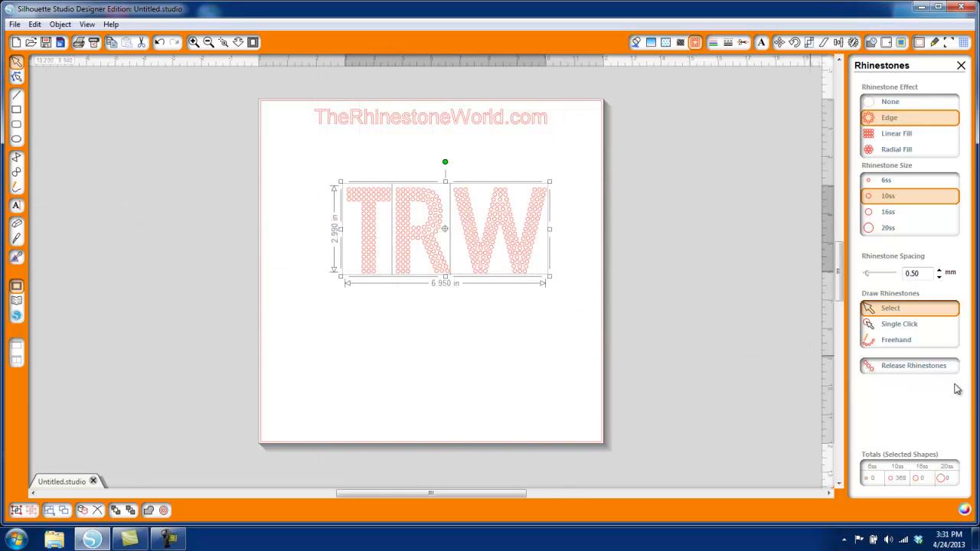
{"action": "left_click", "coordinate": [544, 333]}
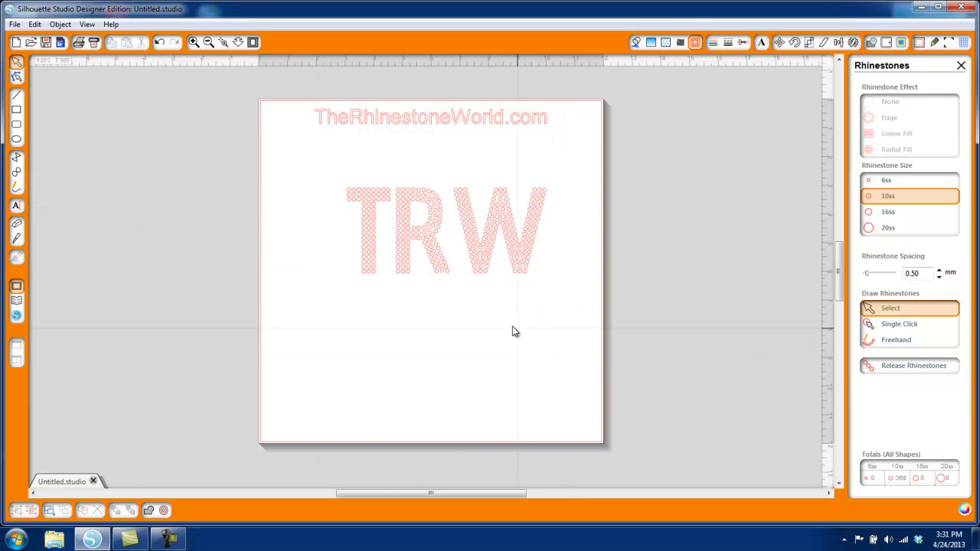
{"action": "left_click", "coordinate": [526, 276]}
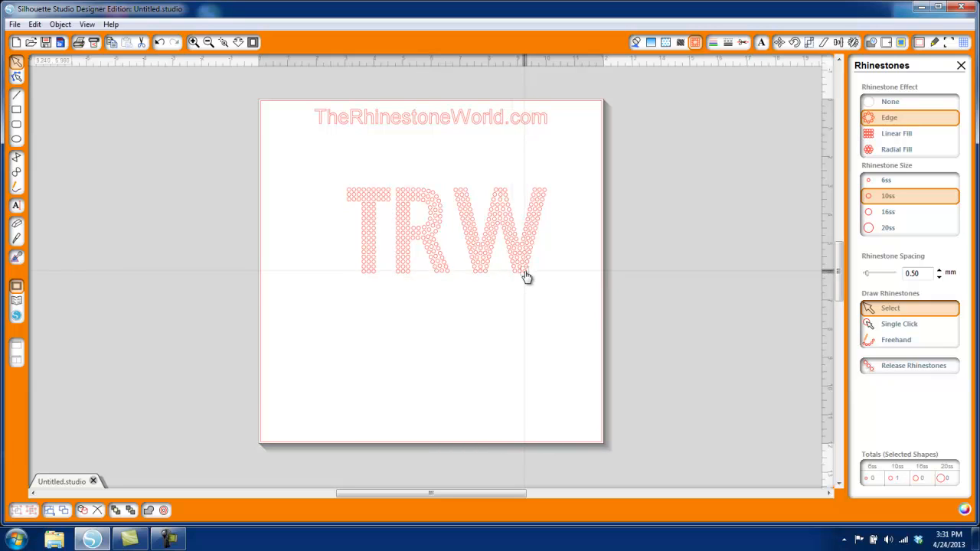
{"action": "left_click", "coordinate": [568, 304]}
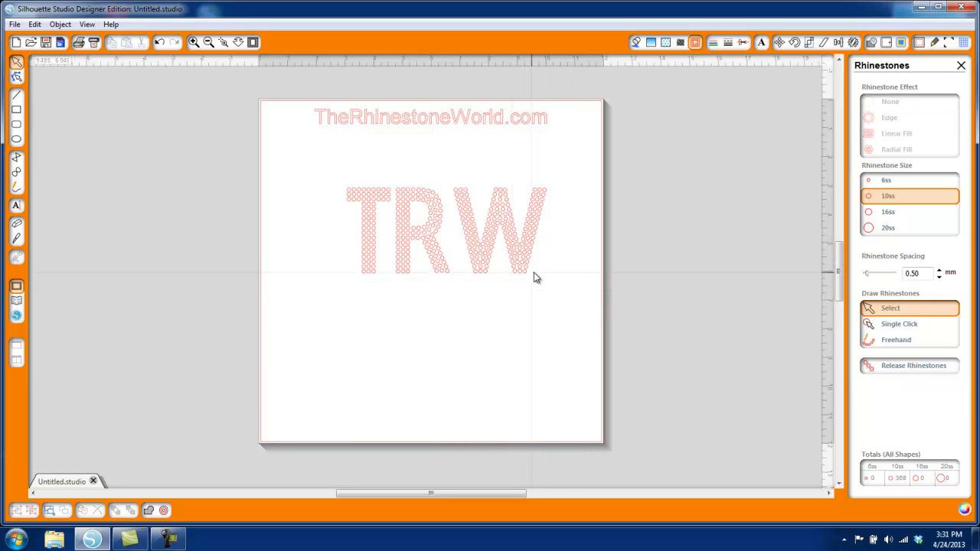
{"action": "left_click", "coordinate": [529, 274]}
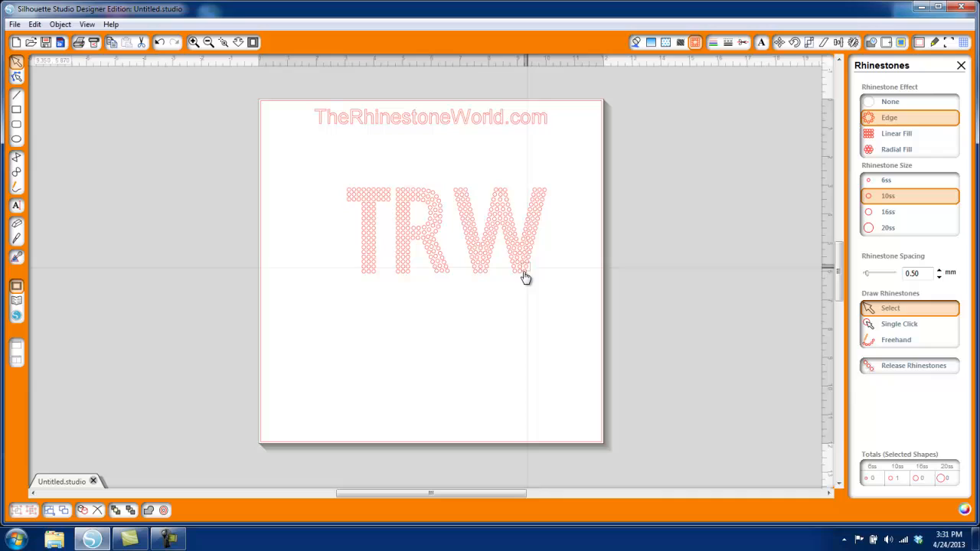
{"action": "left_click", "coordinate": [570, 304]}
- Release the compound paths of all the "TRW" stones and check a single stone at the foot of the R
{"action": "key", "text": "ctrl+a"}
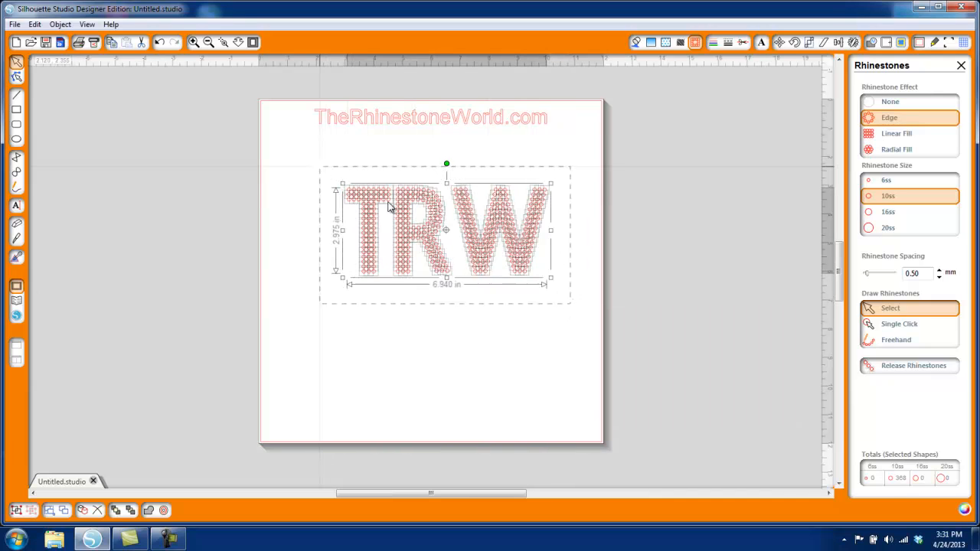
{"action": "left_click", "coordinate": [61, 24]}
{"action": "left_click", "coordinate": [108, 252]}
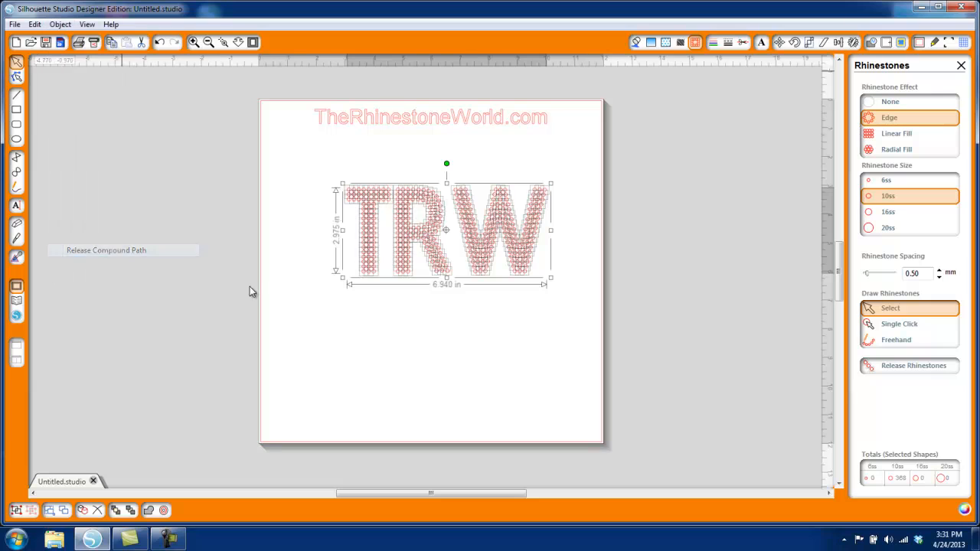
{"action": "left_click", "coordinate": [410, 301]}
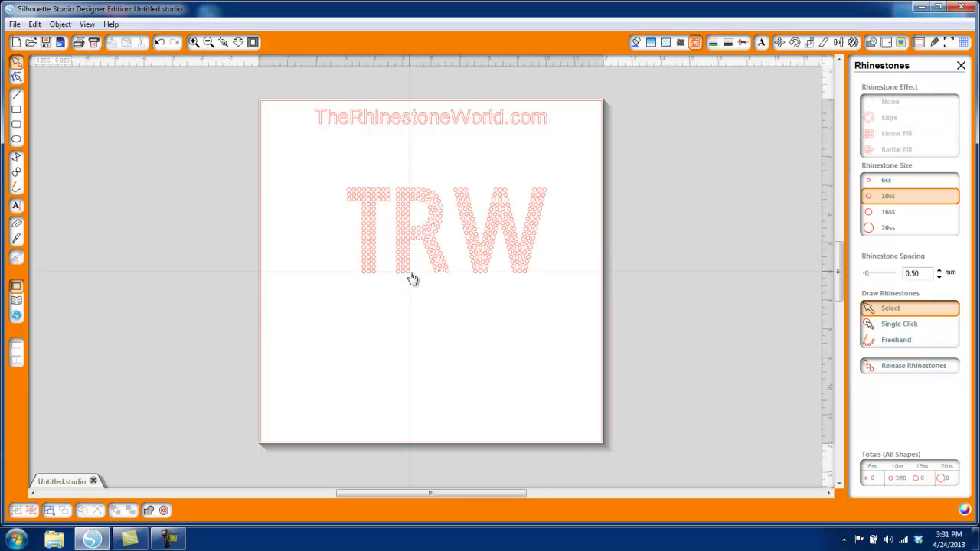
{"action": "left_click", "coordinate": [411, 278]}
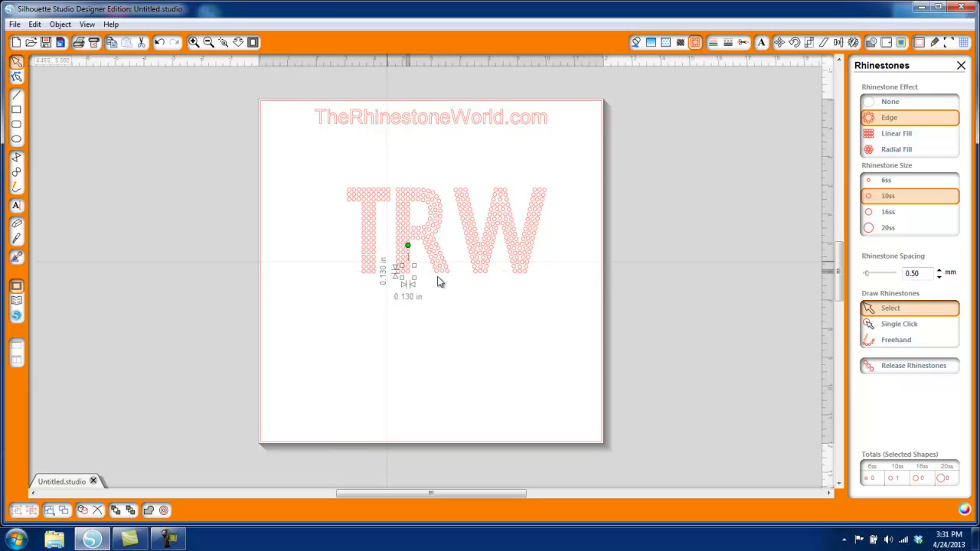
- Select all the "TRW" stones and set their rhinestone size to 16ss
{"action": "left_click_drag", "start_coordinate": [566, 172], "coordinate": [319, 298]}
{"action": "left_click", "coordinate": [888, 213]}
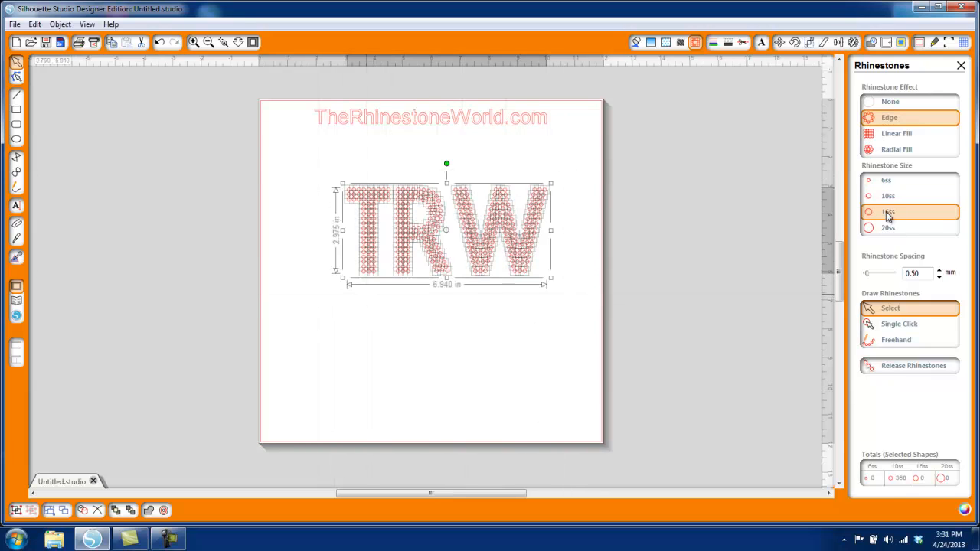
{"action": "left_click", "coordinate": [547, 296]}
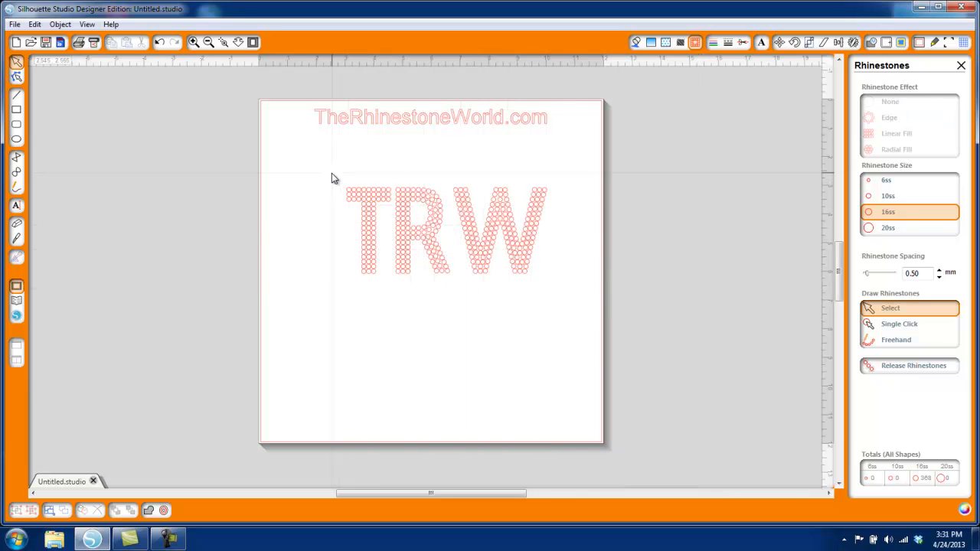
- Try enlarging the "TRW" stones to about 8.36 by 3.59 in, reduce them to about 6.70 by 2.87 in and inspect one stone
{"action": "left_click_drag", "start_coordinate": [331, 178], "coordinate": [565, 315]}
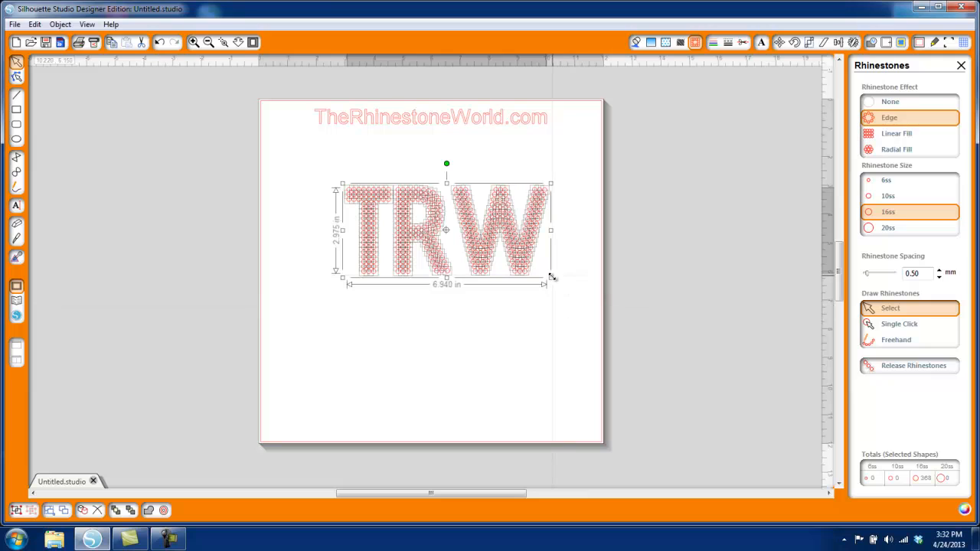
{"action": "left_click_drag", "start_coordinate": [551, 278], "coordinate": [585, 310]}
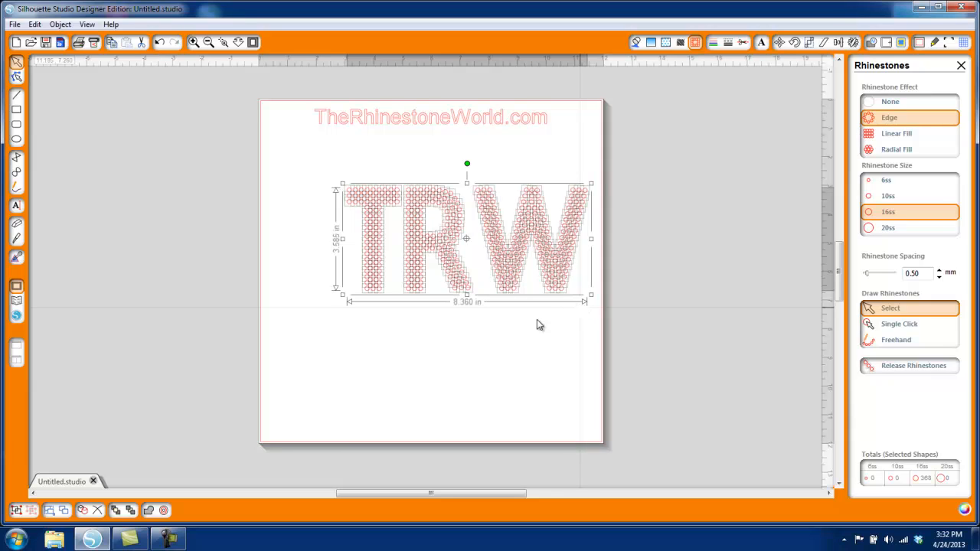
{"action": "key", "text": "ctrl+z"}
{"action": "left_click", "coordinate": [534, 308]}
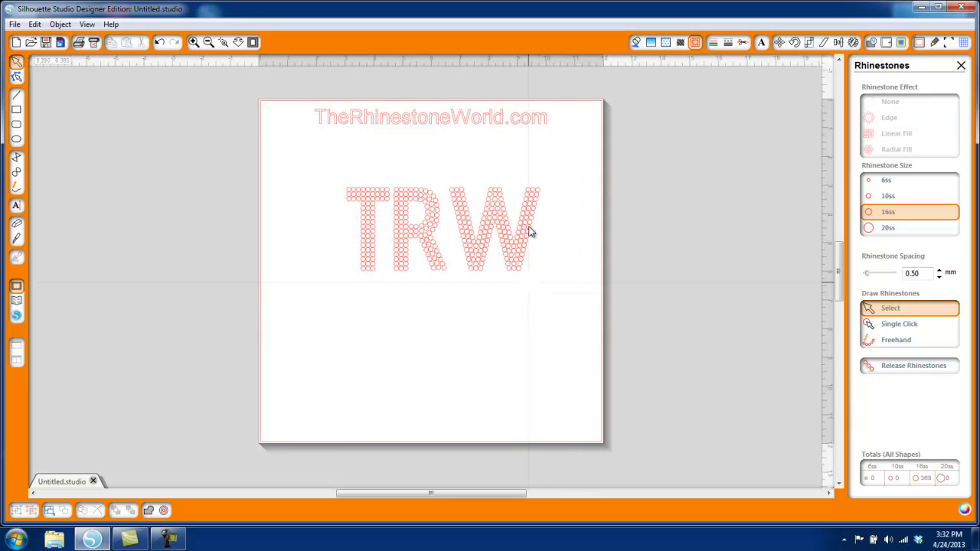
{"action": "left_click", "coordinate": [537, 203]}
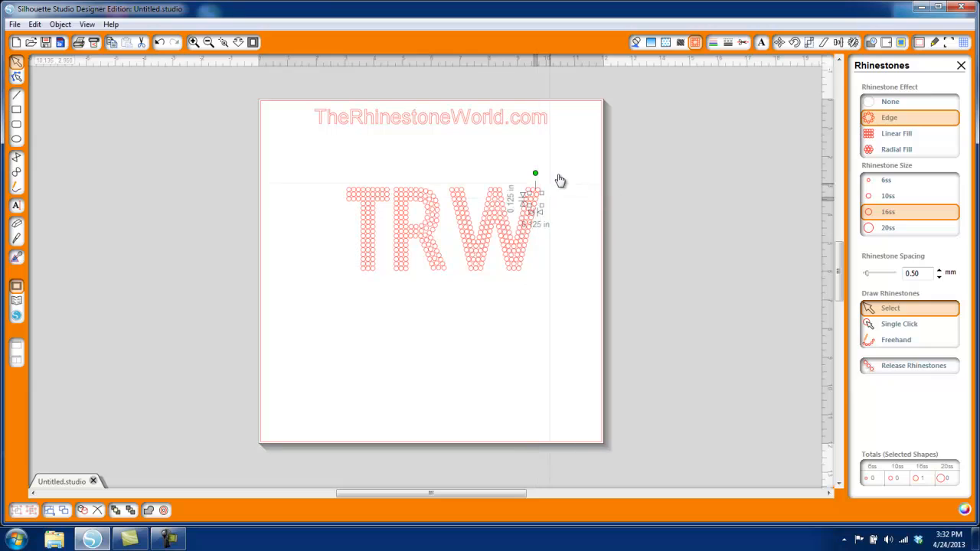
- Select all the "TRW" stones and enlarge them to about 8.23 by 3.53 in
{"action": "left_click_drag", "start_coordinate": [562, 164], "coordinate": [325, 307]}
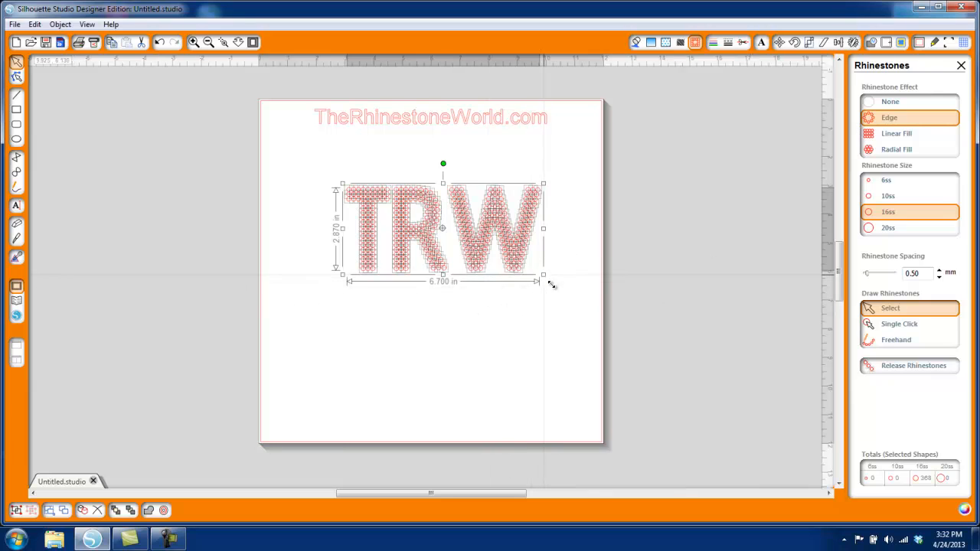
{"action": "left_click_drag", "start_coordinate": [551, 284], "coordinate": [584, 321]}
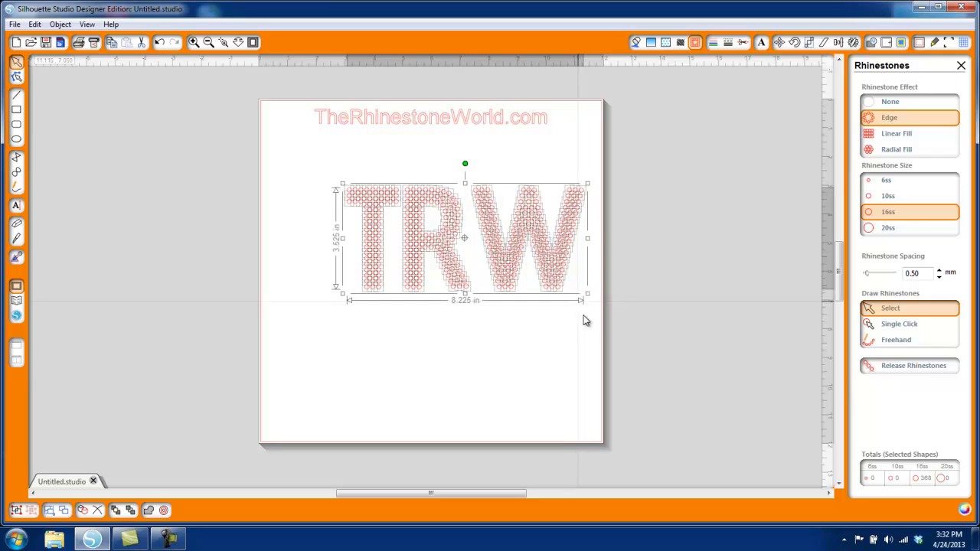
{"action": "left_click", "coordinate": [583, 321]}
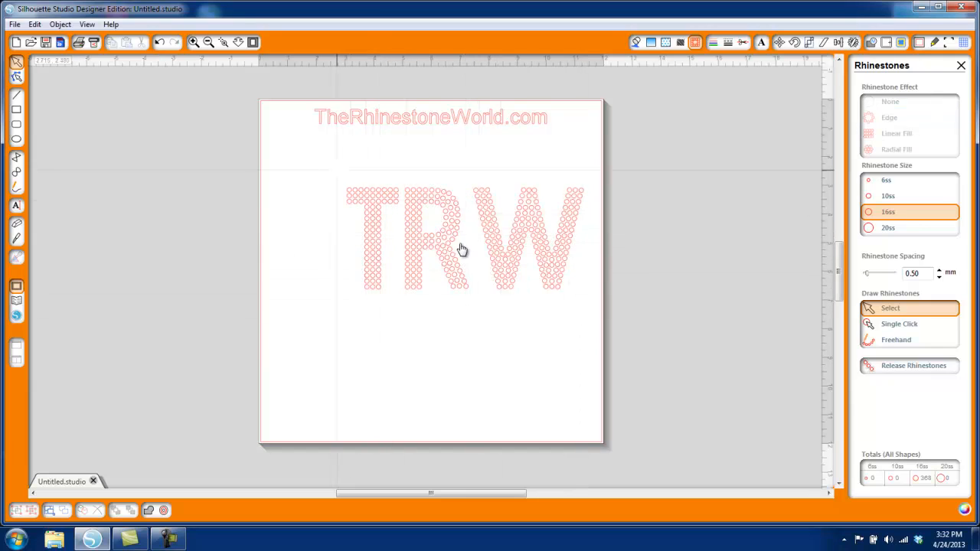
- Enlarge the "TRW" stones further to about 8.81 by 3.78 in and check the size of one stone in the W
{"action": "left_click", "coordinate": [567, 285]}
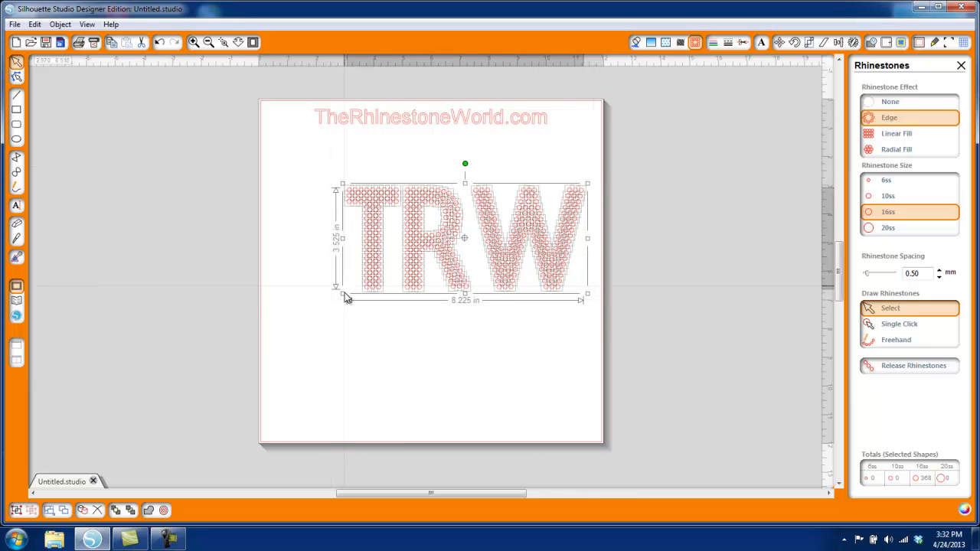
{"action": "mouse_move", "coordinate": [342, 295]}
{"action": "left_mouse_down"}
{"action": "mouse_move", "coordinate": [321, 310]}
{"action": "mouse_move", "coordinate": [328, 305]}
{"action": "left_mouse_up"}
{"action": "left_click", "coordinate": [332, 330]}
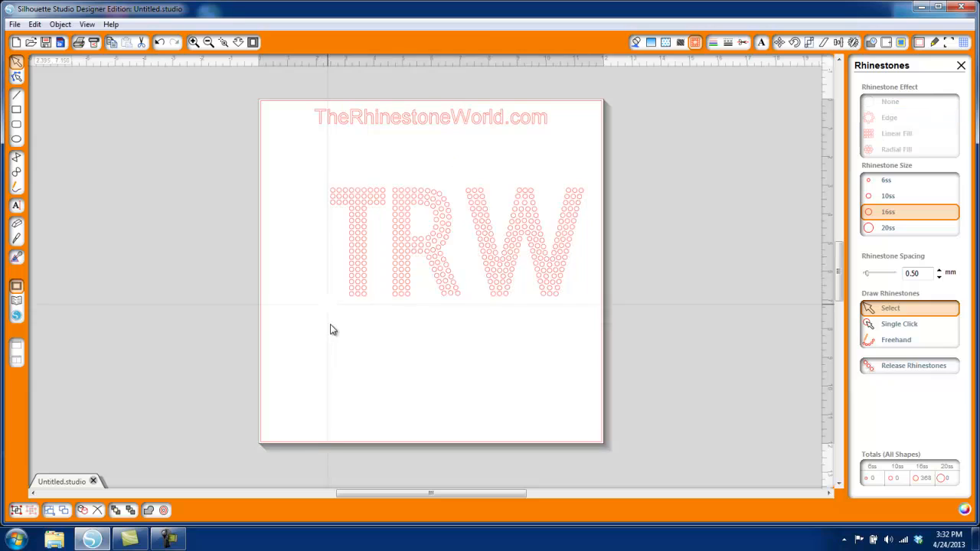
{"action": "left_click", "coordinate": [495, 255]}
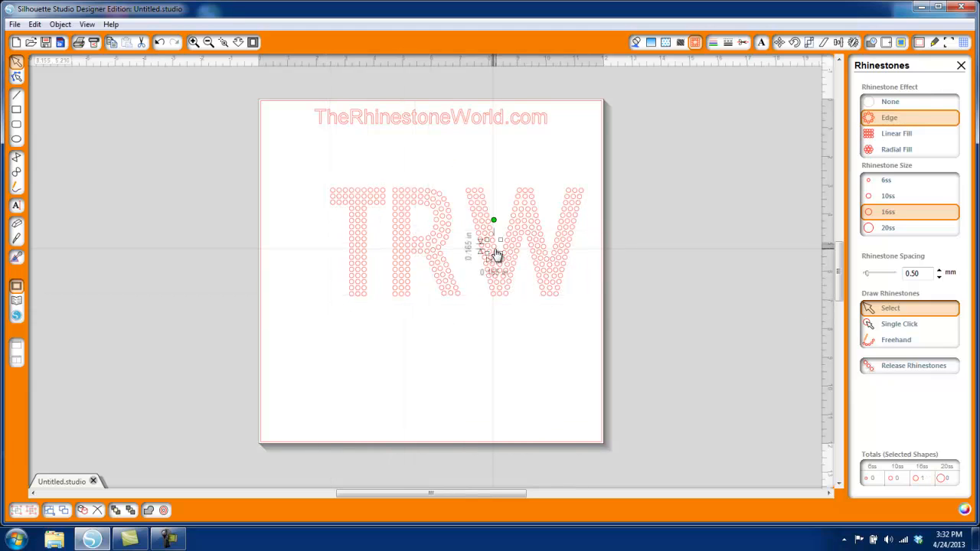
{"action": "left_click", "coordinate": [476, 312]}
- Select the enlarged "TRW" design and release its rhinestones
{"action": "left_click_drag", "start_coordinate": [571, 308], "coordinate": [612, 328]}
{"action": "left_click", "coordinate": [904, 369]}
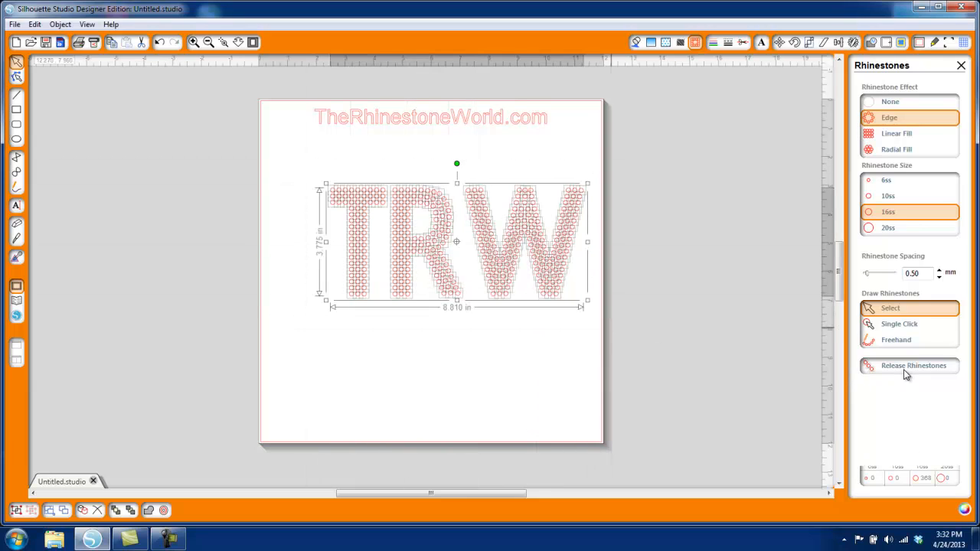
{"action": "left_click", "coordinate": [556, 296]}
- Release the compound paths of the enlarged "TRW" stones and check the size of one stone at the foot of the R
{"action": "left_click_drag", "start_coordinate": [597, 323], "coordinate": [303, 174]}
{"action": "left_click", "coordinate": [60, 23]}
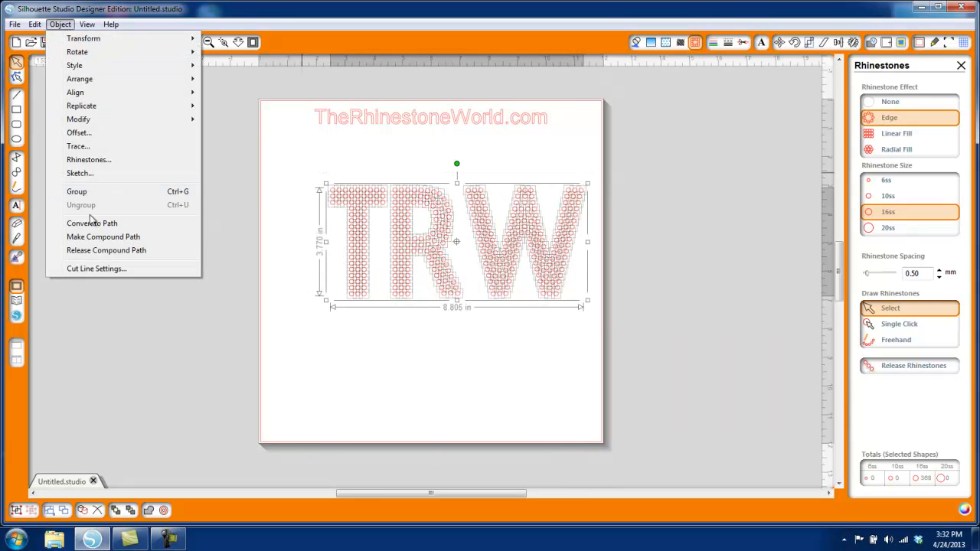
{"action": "left_click", "coordinate": [94, 251]}
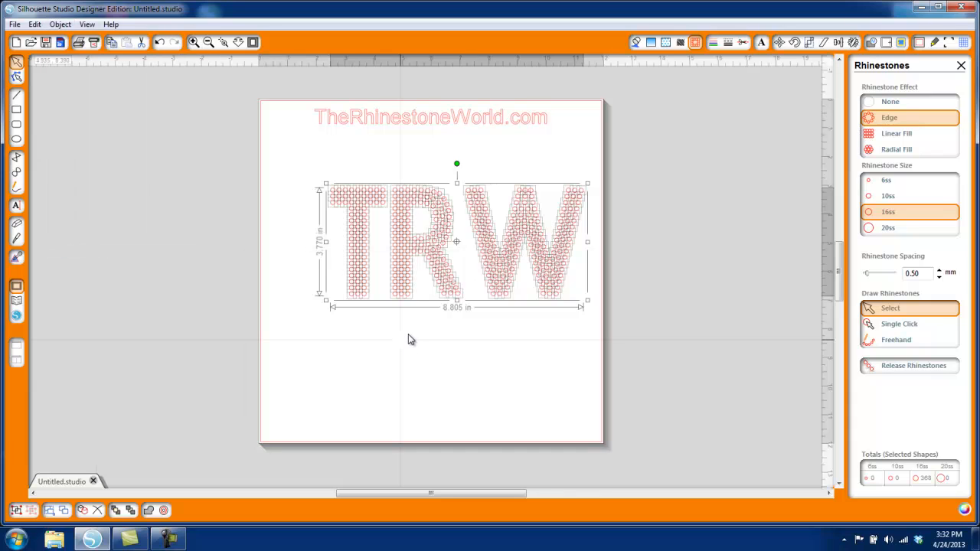
{"action": "left_click", "coordinate": [417, 335]}
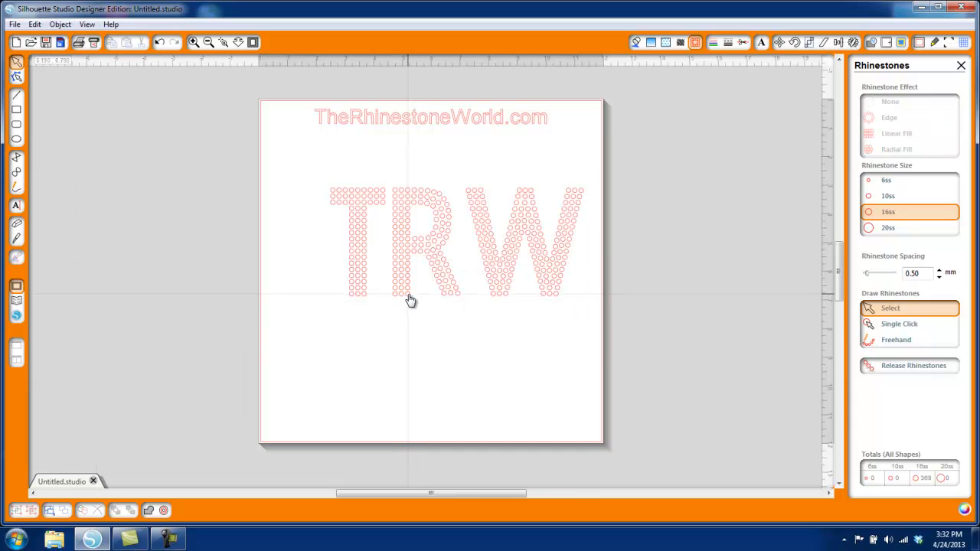
{"action": "left_click", "coordinate": [409, 299]}
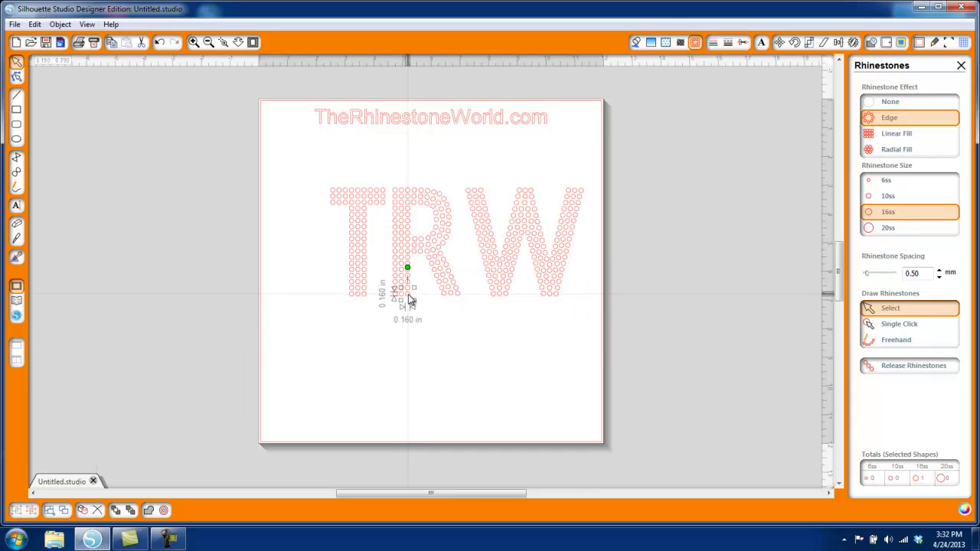
{"action": "left_click", "coordinate": [459, 348]}
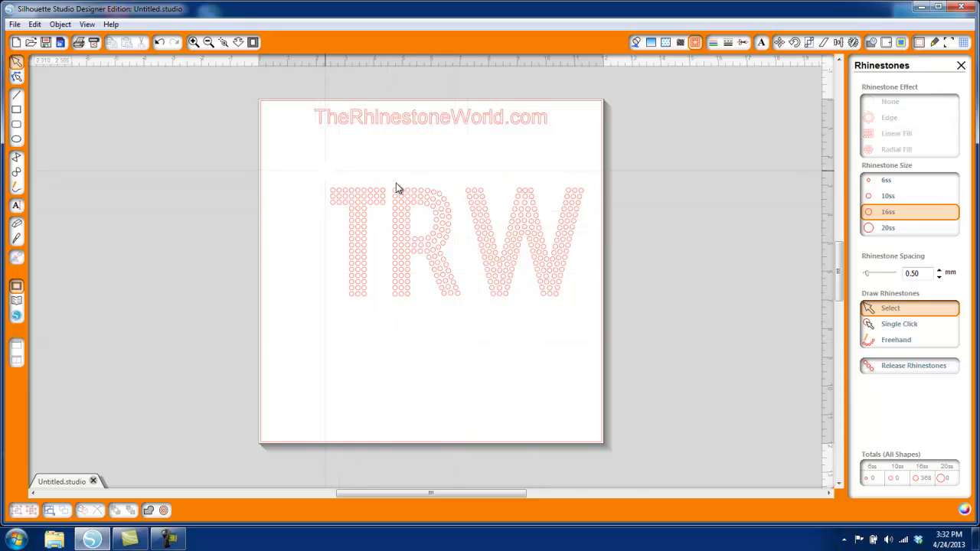
- Set all the "TRW" stones to 10ss and reduce the design to about 6.86 by 2.94 in
{"action": "left_click_drag", "start_coordinate": [519, 297], "coordinate": [604, 337]}
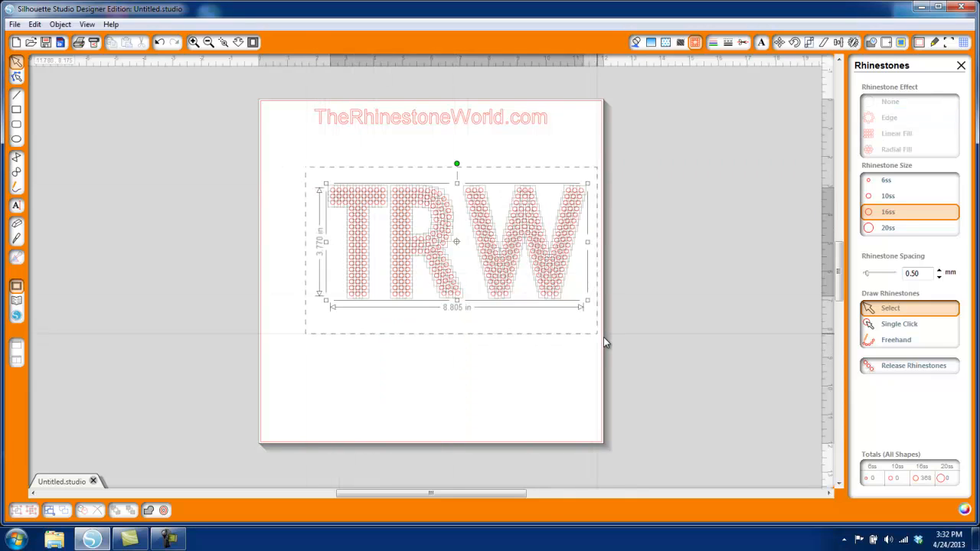
{"action": "left_click", "coordinate": [882, 196]}
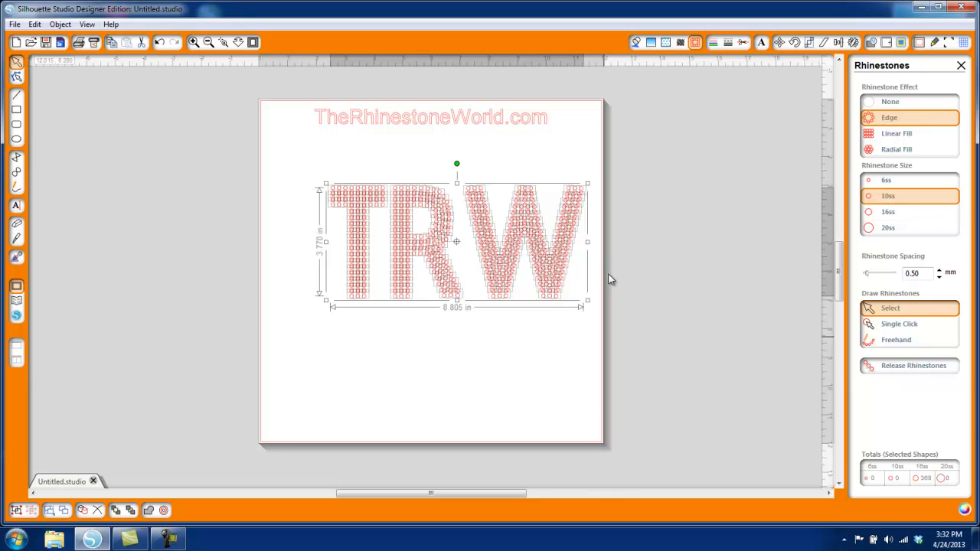
{"action": "left_click", "coordinate": [471, 243]}
{"action": "left_click_drag", "start_coordinate": [310, 174], "coordinate": [593, 324]}
{"action": "left_click_drag", "start_coordinate": [565, 281], "coordinate": [538, 265]}
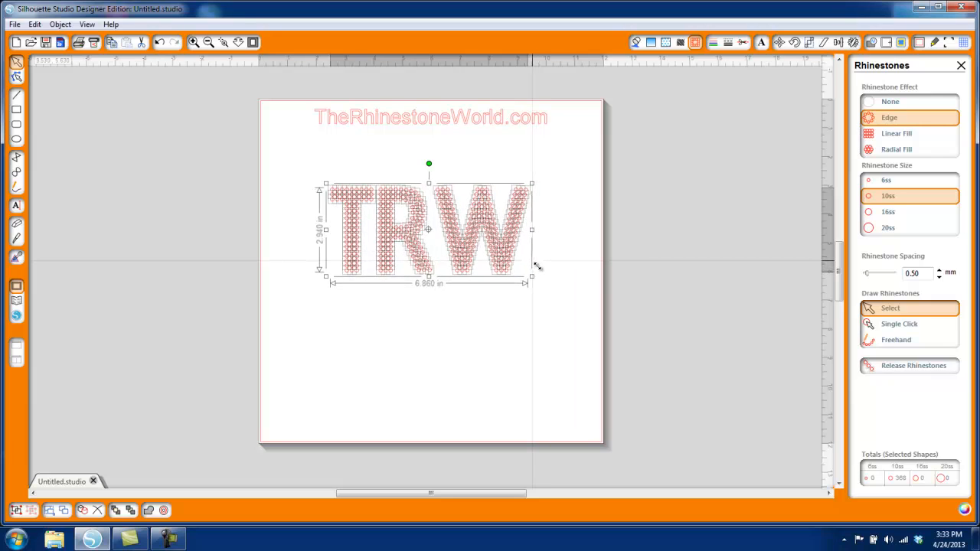
{"action": "left_click", "coordinate": [567, 272]}
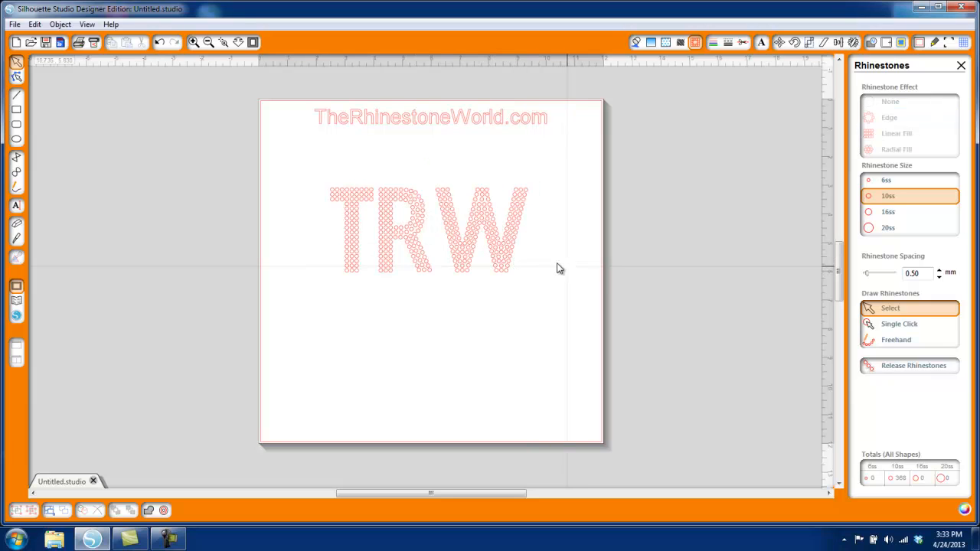
- Check the size of one stone in the W, select the whole "TRW" design and release its rhinestones
{"action": "left_click", "coordinate": [471, 266]}
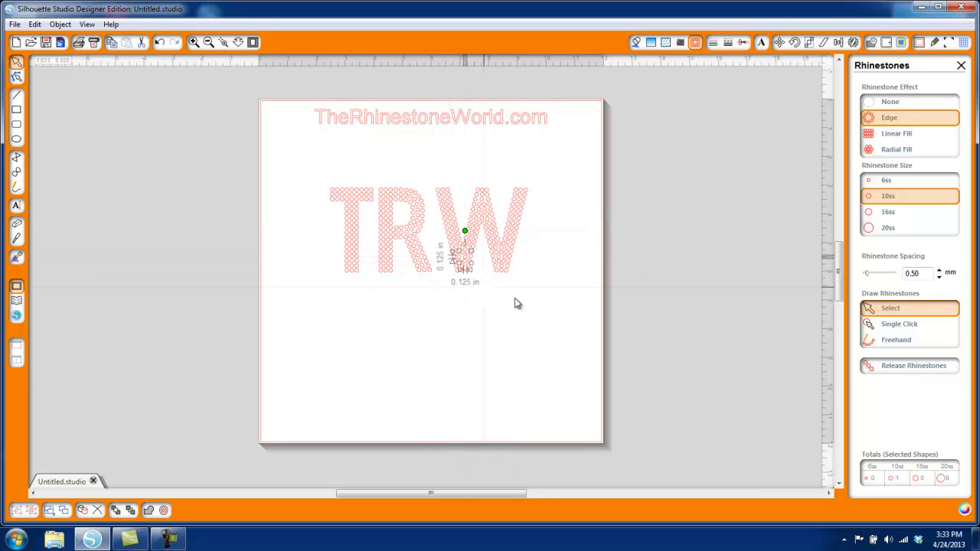
{"action": "left_click", "coordinate": [553, 305]}
{"action": "left_click_drag", "start_coordinate": [486, 265], "coordinate": [311, 176]}
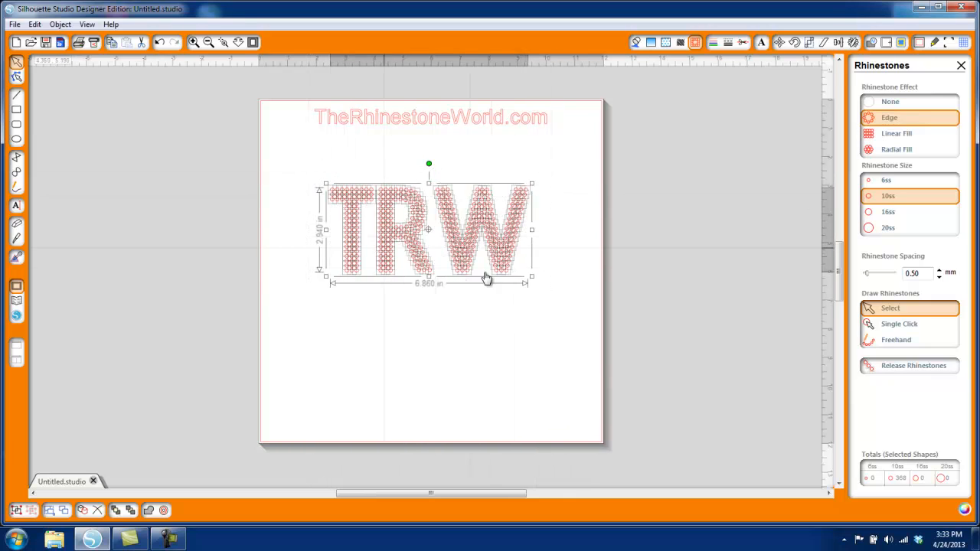
{"action": "left_click", "coordinate": [906, 369]}
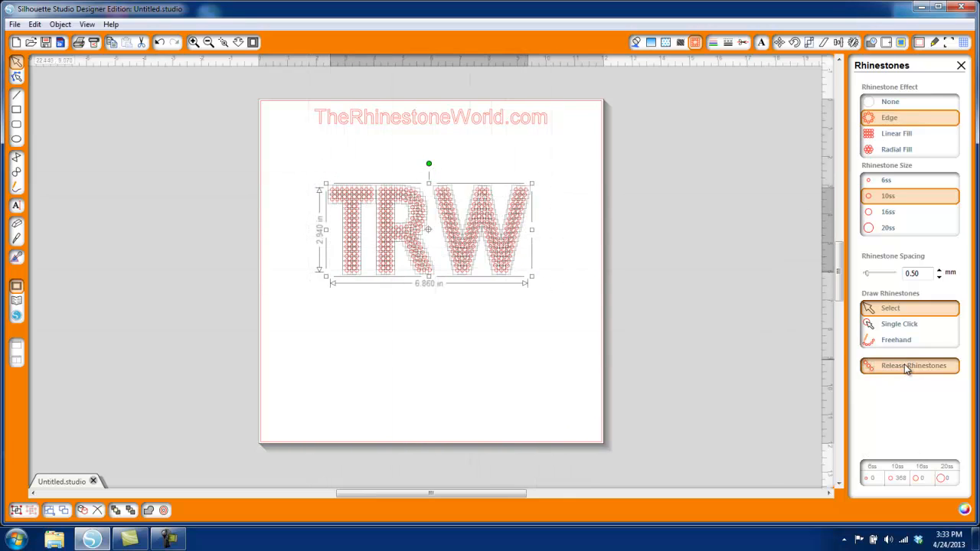
- Release the compound paths of all the "TRW" stones and check the sizes of single stones at the feet of the R and W
{"action": "left_click", "coordinate": [570, 301]}
{"action": "left_click_drag", "start_coordinate": [567, 294], "coordinate": [309, 176]}
{"action": "left_click", "coordinate": [64, 26]}
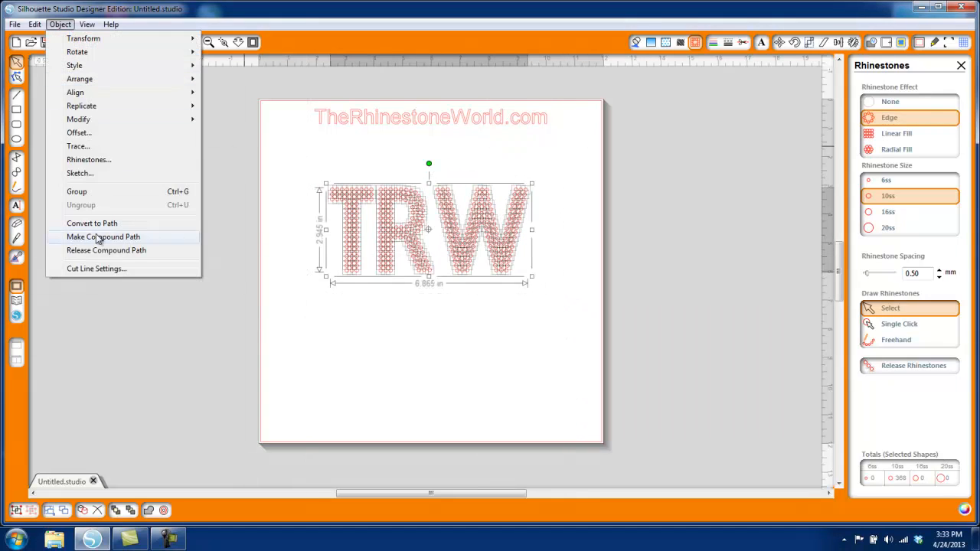
{"action": "left_click", "coordinate": [70, 253]}
{"action": "left_click", "coordinate": [439, 310]}
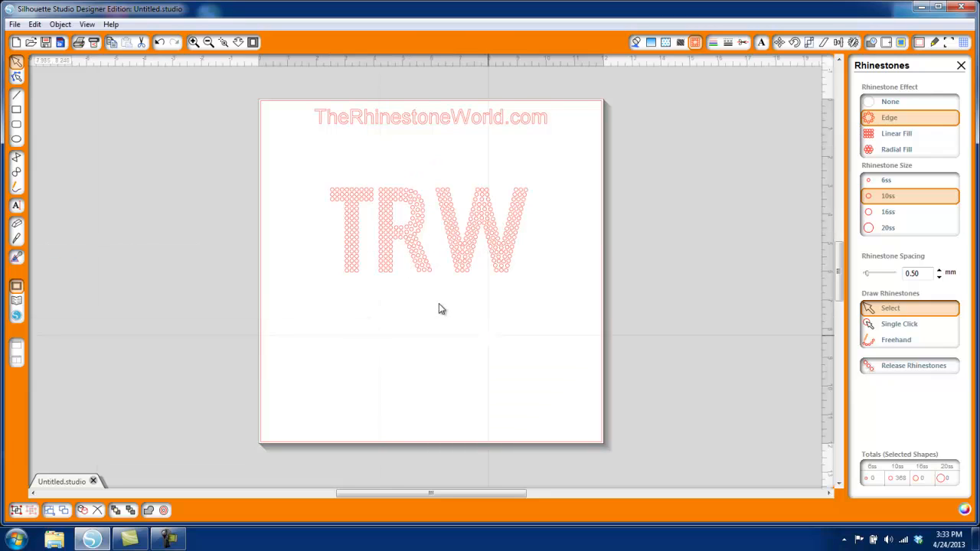
{"action": "left_click", "coordinate": [429, 274]}
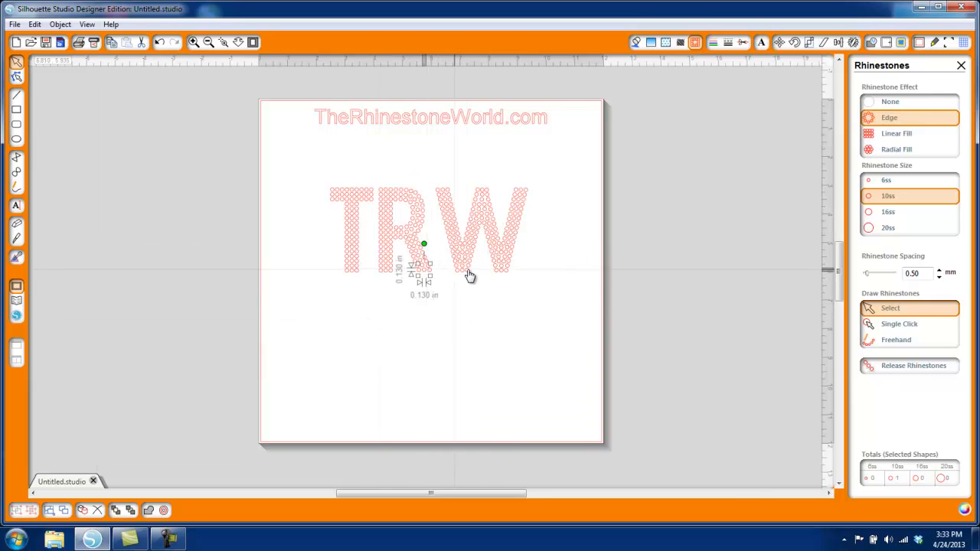
{"action": "left_click", "coordinate": [465, 272]}
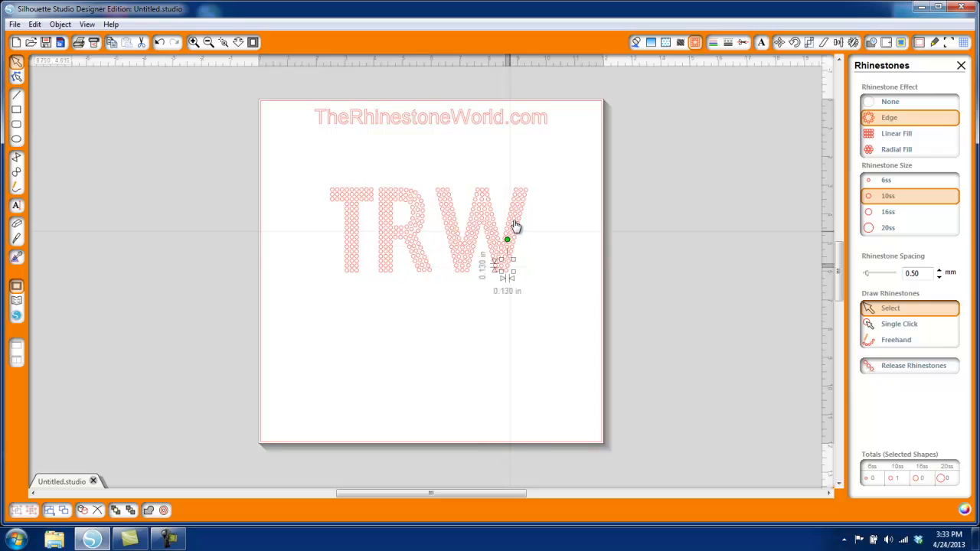
{"action": "left_click", "coordinate": [557, 237]}
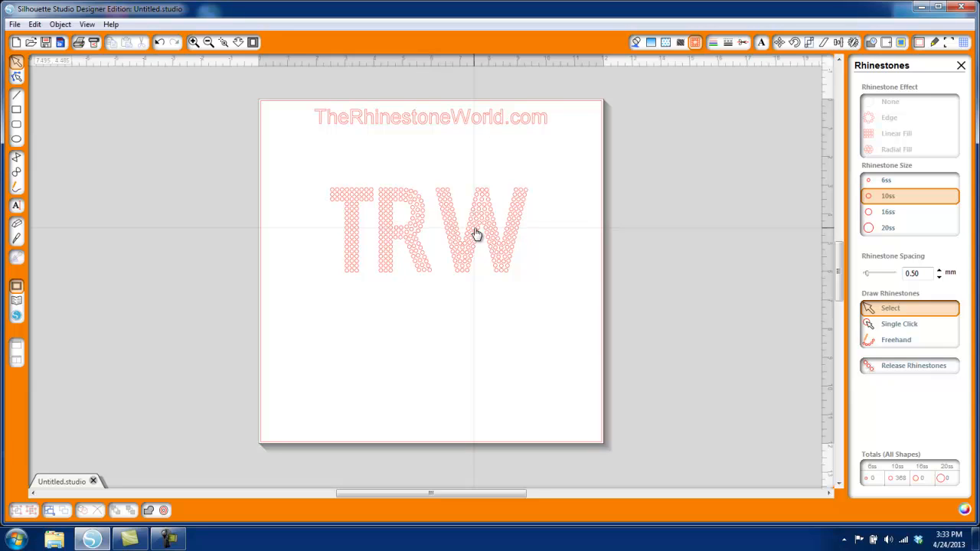
- Enlarge the "TRW" design to about 7.56 by 3.24 in and check the size of one stone at the foot of the W
{"action": "left_click_drag", "start_coordinate": [552, 172], "coordinate": [301, 294]}
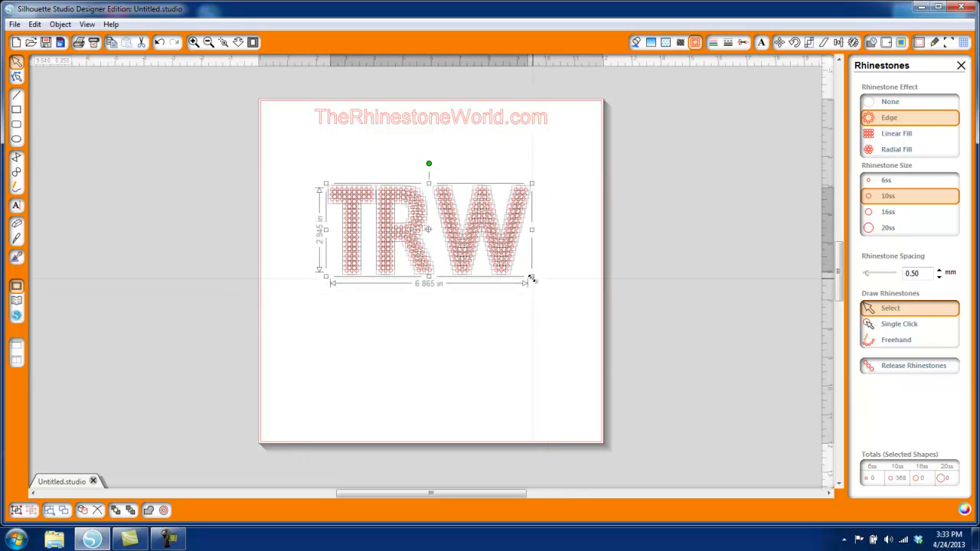
{"action": "left_click_drag", "start_coordinate": [540, 292], "coordinate": [549, 304]}
{"action": "left_click", "coordinate": [547, 309]}
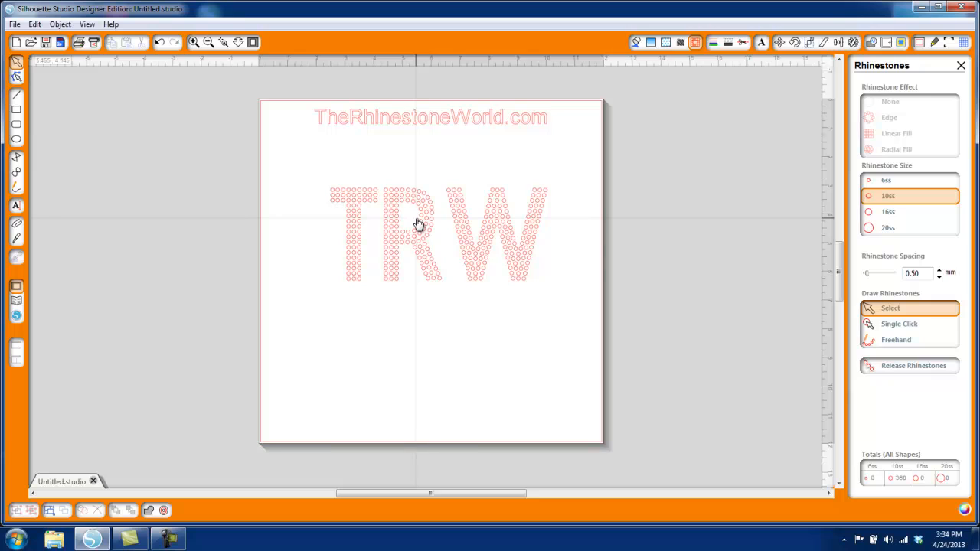
{"action": "left_click", "coordinate": [475, 283]}
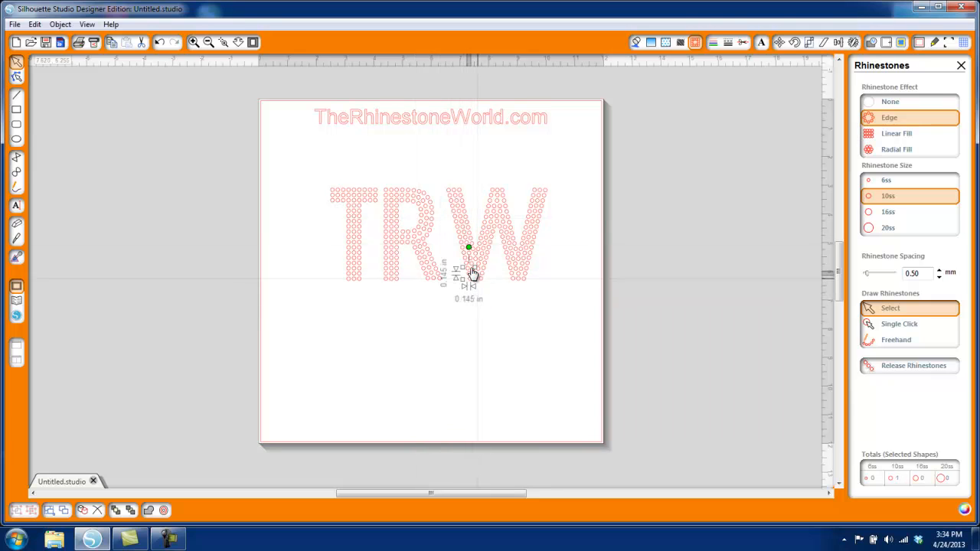
{"action": "left_click", "coordinate": [568, 316]}
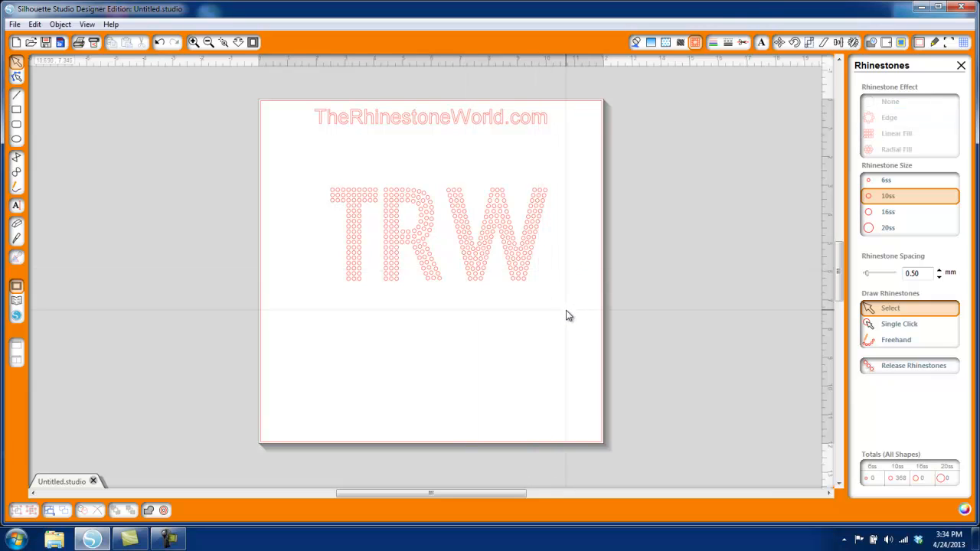
- Release the rhinestones of the whole enlarged "TRW" design
{"action": "left_click_drag", "start_coordinate": [578, 303], "coordinate": [309, 169]}
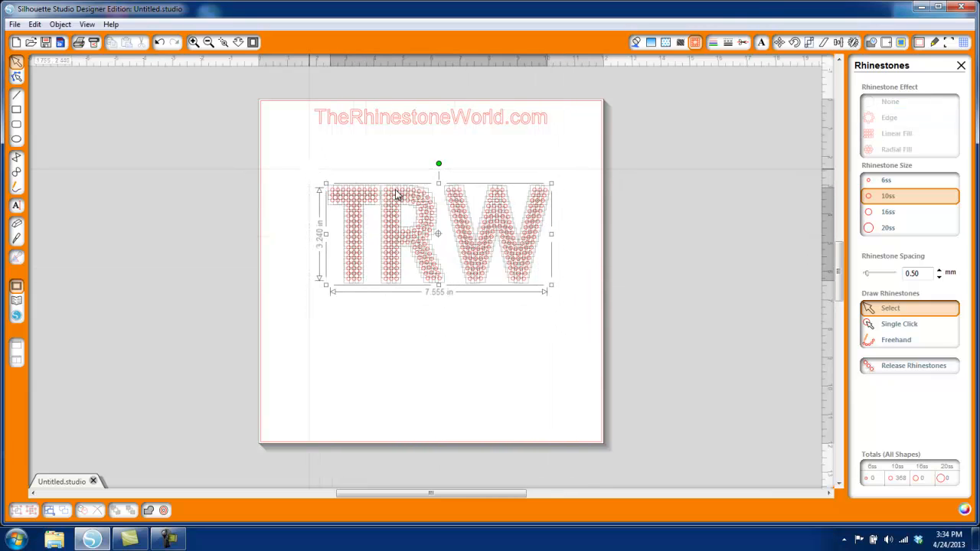
{"action": "left_click", "coordinate": [898, 366]}
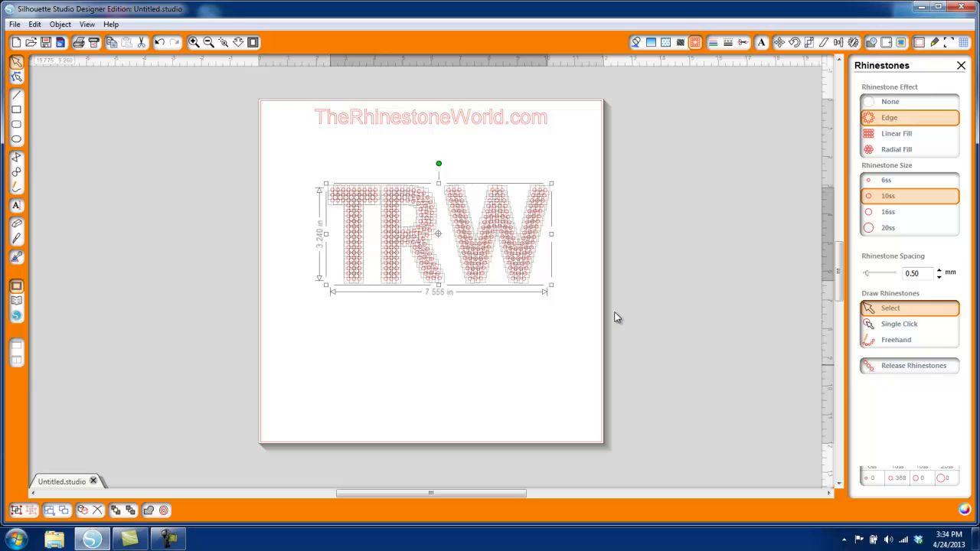
{"action": "left_click", "coordinate": [575, 305]}
- Release the compound paths of the enlarged "TRW" stones and check the size of one stone at the W's second foot
{"action": "left_click_drag", "start_coordinate": [576, 305], "coordinate": [295, 168]}
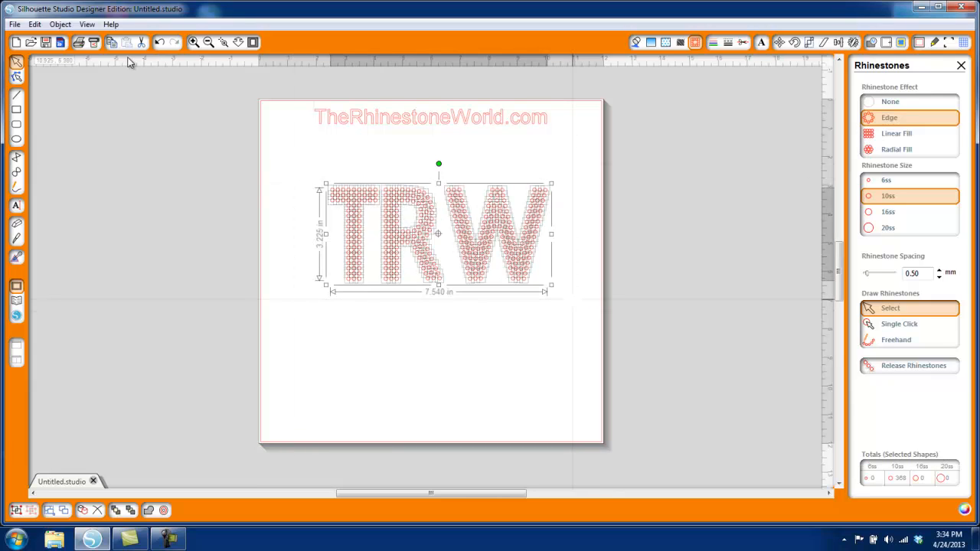
{"action": "left_click", "coordinate": [67, 28]}
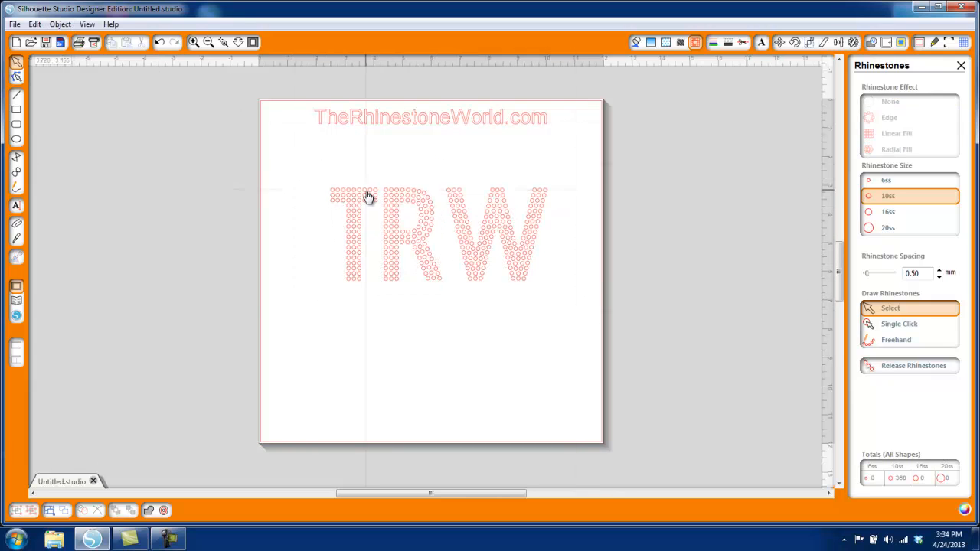
{"action": "left_click", "coordinate": [341, 189]}
{"action": "left_click_drag", "start_coordinate": [306, 164], "coordinate": [560, 320]}
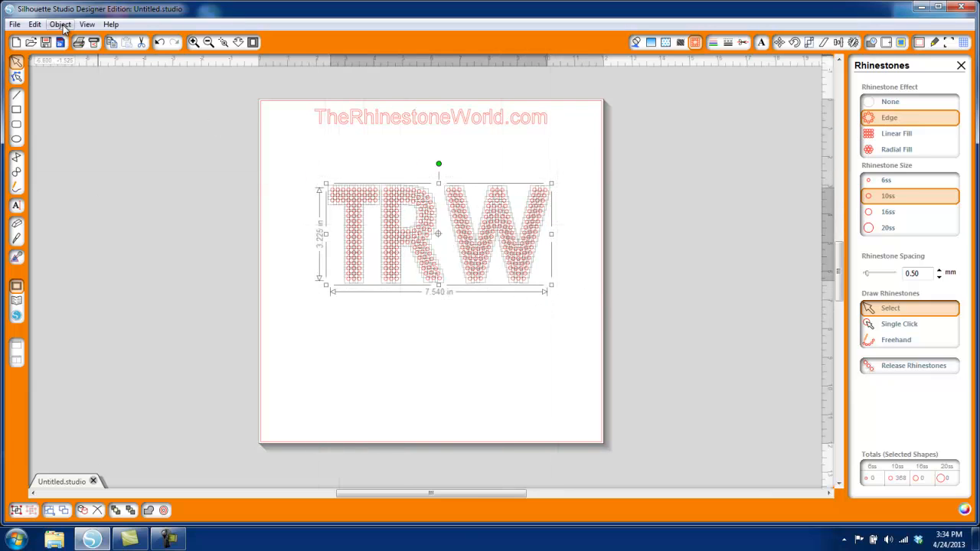
{"action": "left_click", "coordinate": [59, 23]}
{"action": "left_click", "coordinate": [84, 250]}
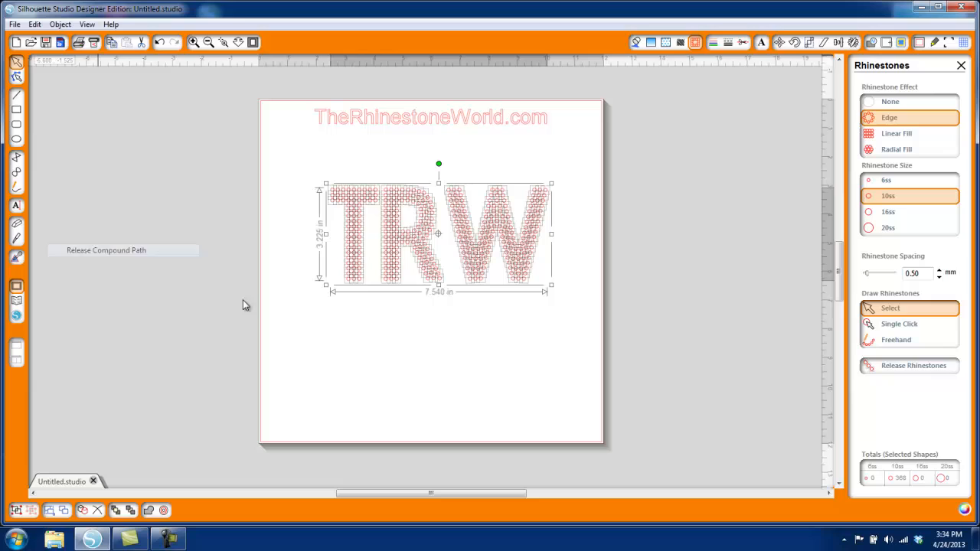
{"action": "left_click", "coordinate": [366, 316]}
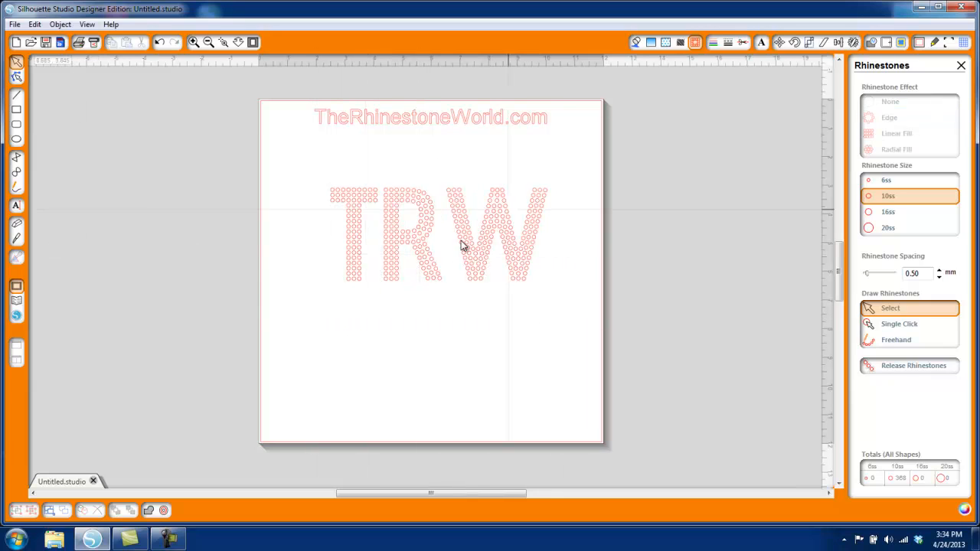
{"action": "left_click", "coordinate": [524, 286]}
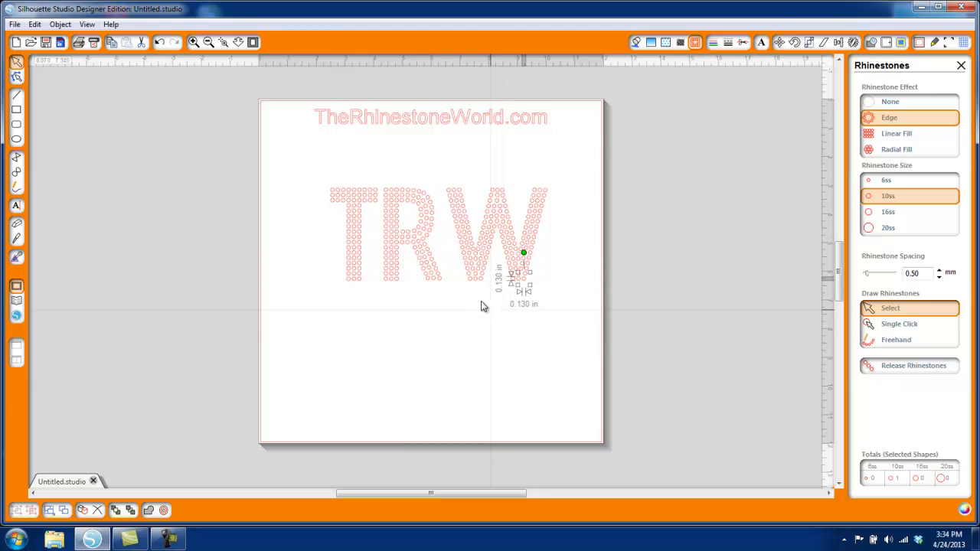
{"action": "left_click", "coordinate": [481, 306]}
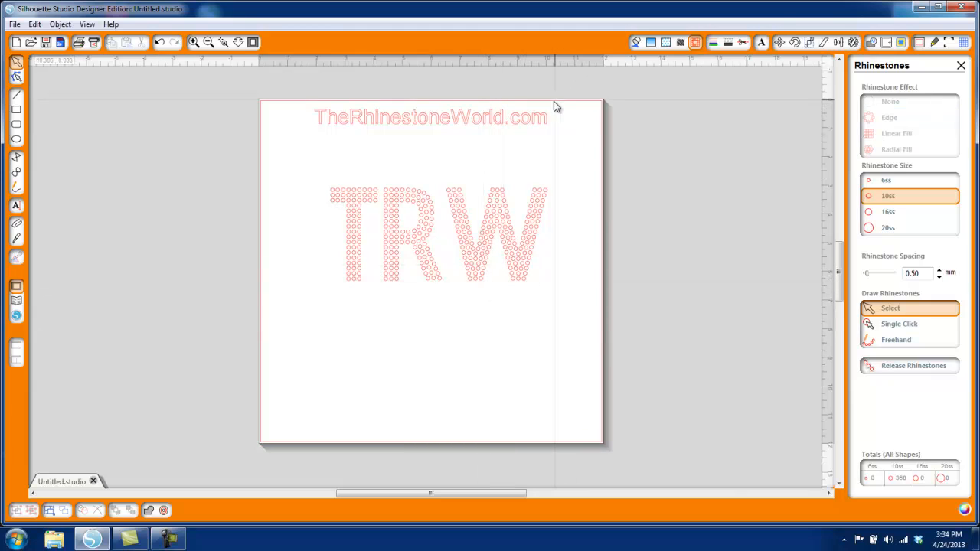